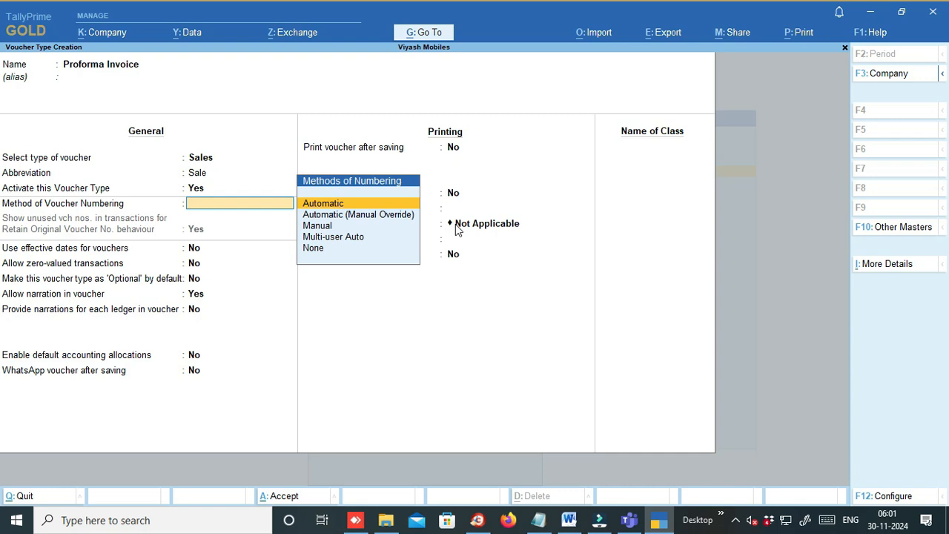
Set voucher numbering to Automatic (Manual Override), with duplicate prevention and additional numbering details both set to Yes
{"action": "key", "text": "Down"}
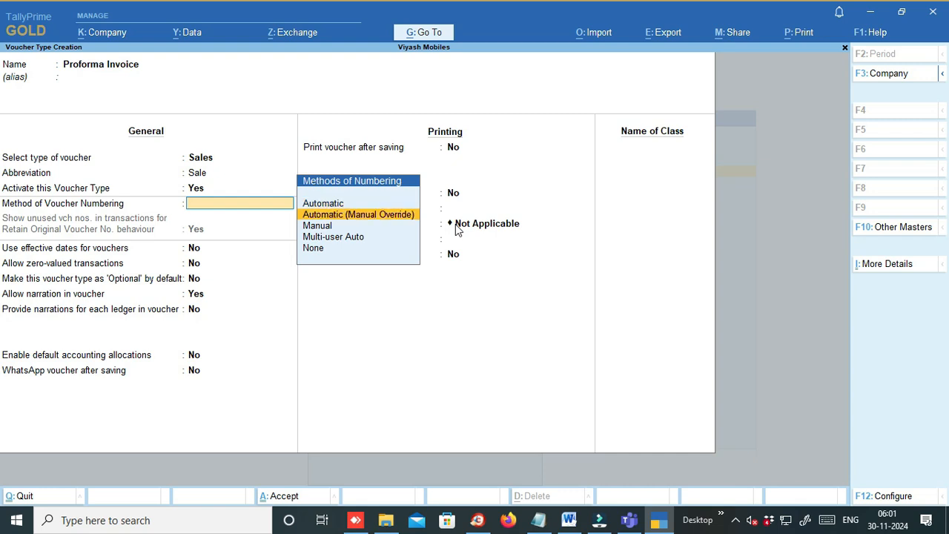
{"action": "key", "text": "Return"}
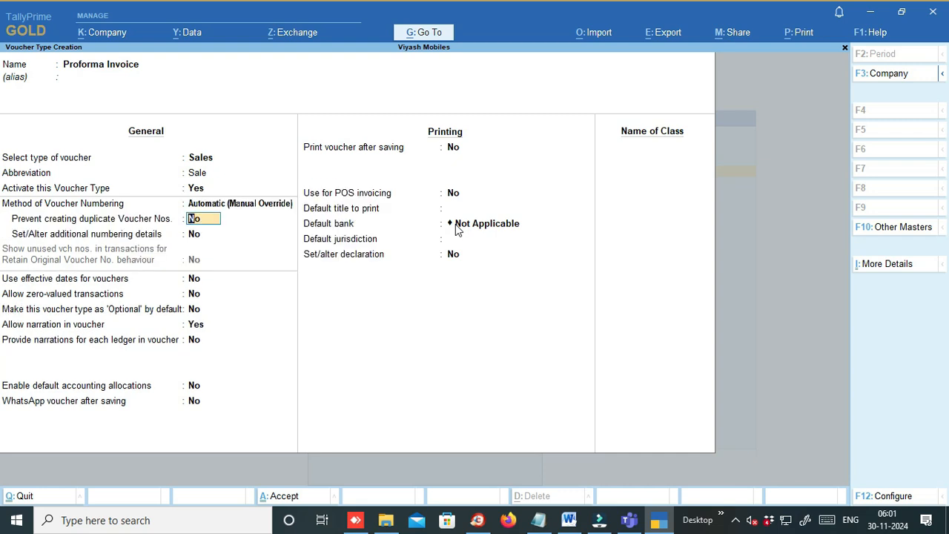
{"action": "key", "text": "y"}
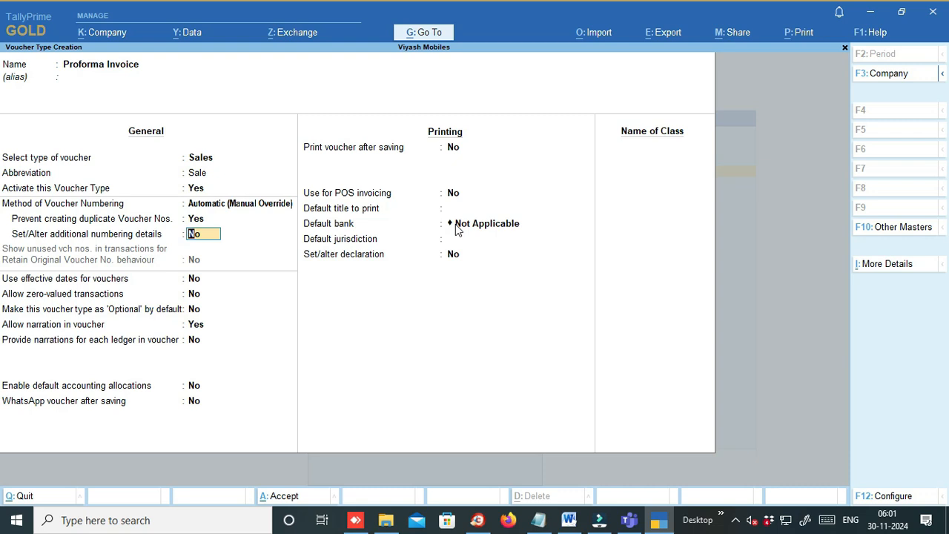
{"action": "type", "text": "y"}
{"action": "key", "text": "Return"}
Set the voucher numbering to restart yearly at 1, applicable from 1-Apr-24
{"action": "key", "text": "Return"}
{"action": "key", "text": "Return"}
{"action": "key", "text": "Return"}
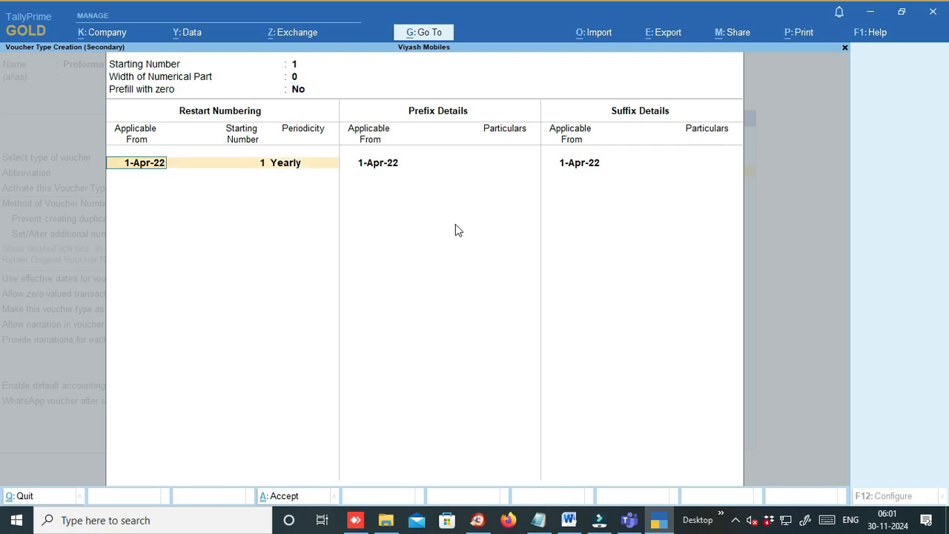
{"action": "key", "text": "Return"}
{"action": "key", "text": "BackSpace"}
{"action": "type", "text": "a"}
{"action": "key", "text": "Return"}
{"action": "key", "text": "Return"}
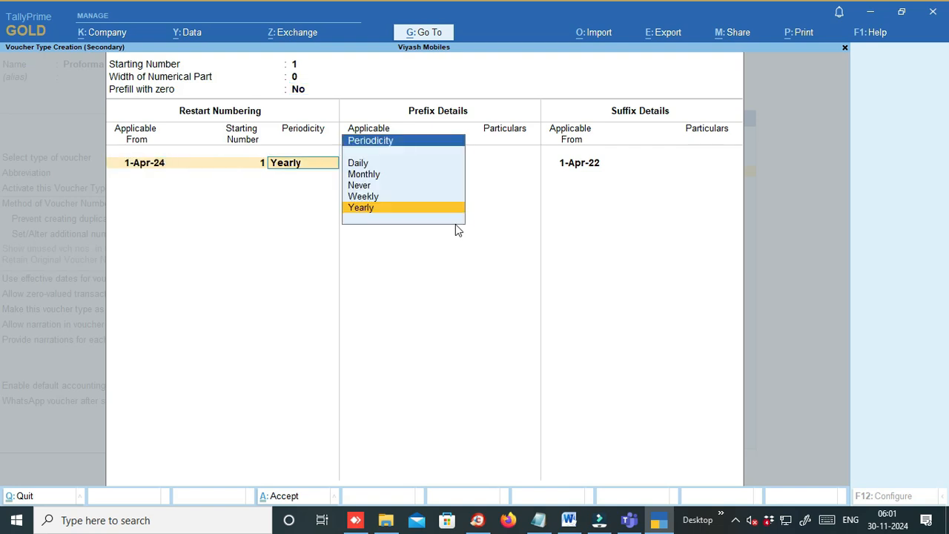
{"action": "key", "text": "Return"}
Add the voucher number prefix PI/ applicable from 1-Apr-24
{"action": "type", "text": "a24"}
{"action": "key", "text": "Return"}
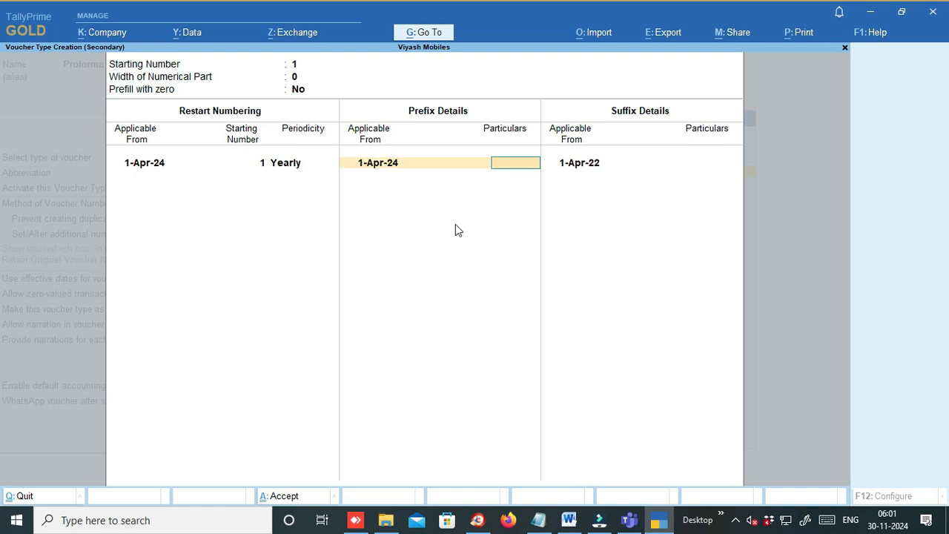
{"action": "type", "text": "PI/"}
{"action": "key", "text": "Return"}
{"action": "key", "text": "Return"}
Add the voucher number suffix /24-25 applicable from 1-Apr-24 and accept the numbering details
{"action": "key", "text": "BackSpace"}
{"action": "type", "text": "a24"}
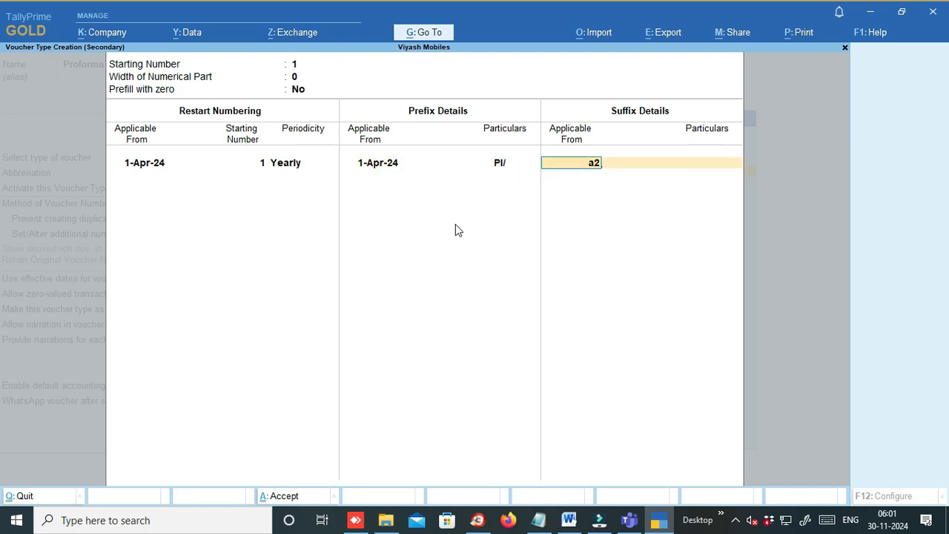
{"action": "key", "text": "Return"}
{"action": "type", "text": "/24-25"}
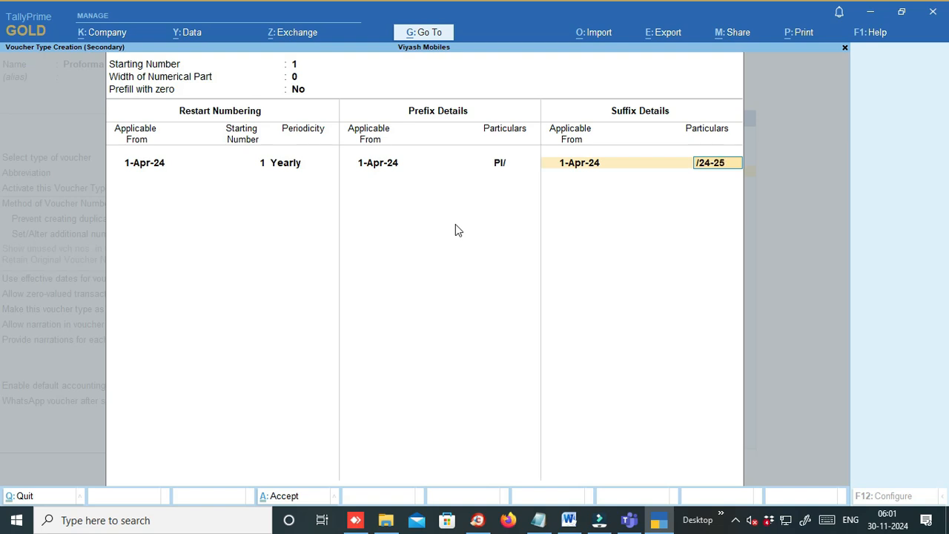
{"action": "key", "text": "Return"}
{"action": "key", "text": "Return"}
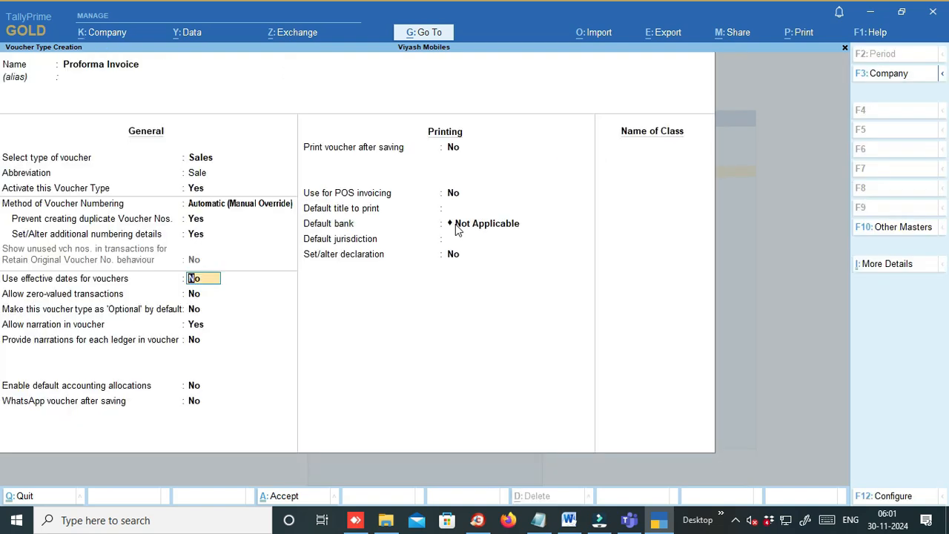
Make the Proforma Invoice voucher type 'Optional' by default
{"action": "key", "text": "Return"}
{"action": "key", "text": "Return"}
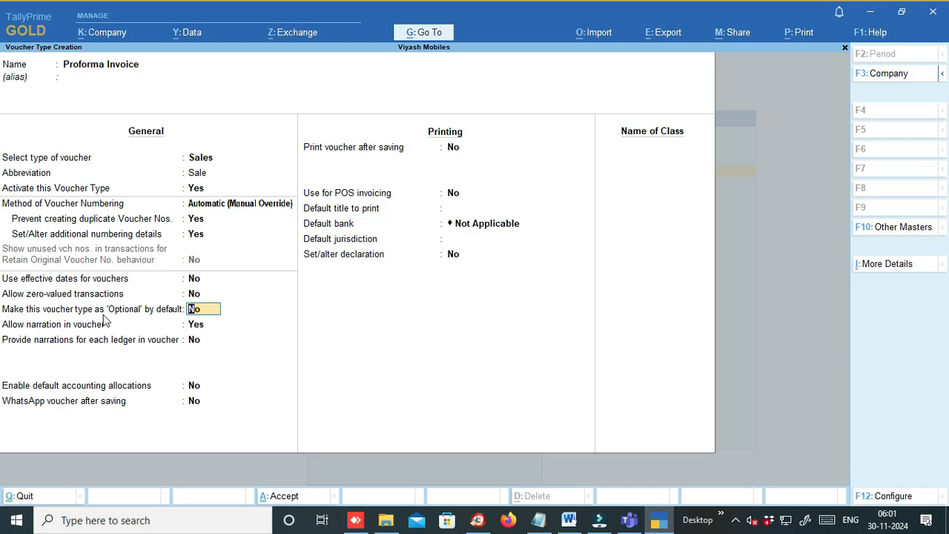
{"action": "type", "text": "y"}
{"action": "key", "text": "Return"}
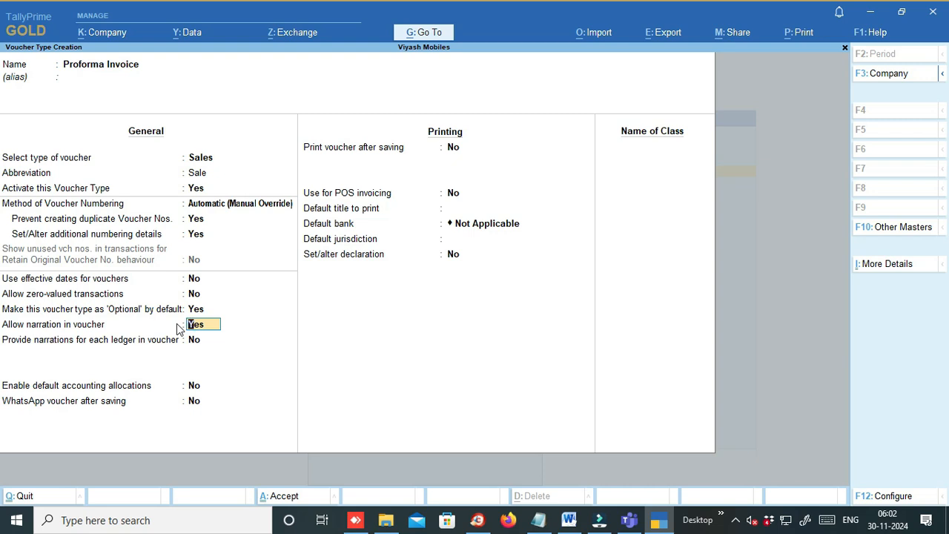
Keep the remaining general settings and turn on printing the voucher after saving
{"action": "key", "text": "Return"}
{"action": "key", "text": "Return"}
{"action": "key", "text": "Return"}
{"action": "key", "text": "Return"}
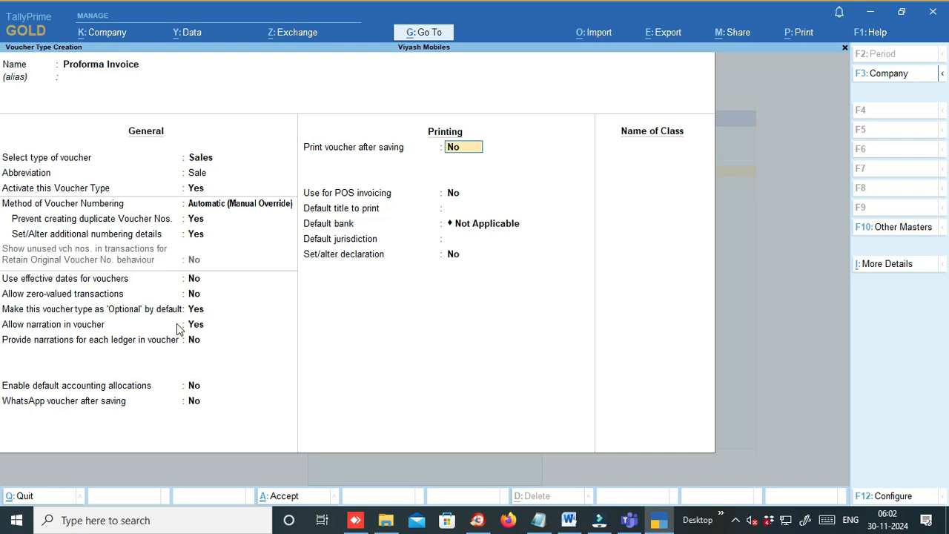
{"action": "type", "text": "y"}
{"action": "key", "text": "Return"}
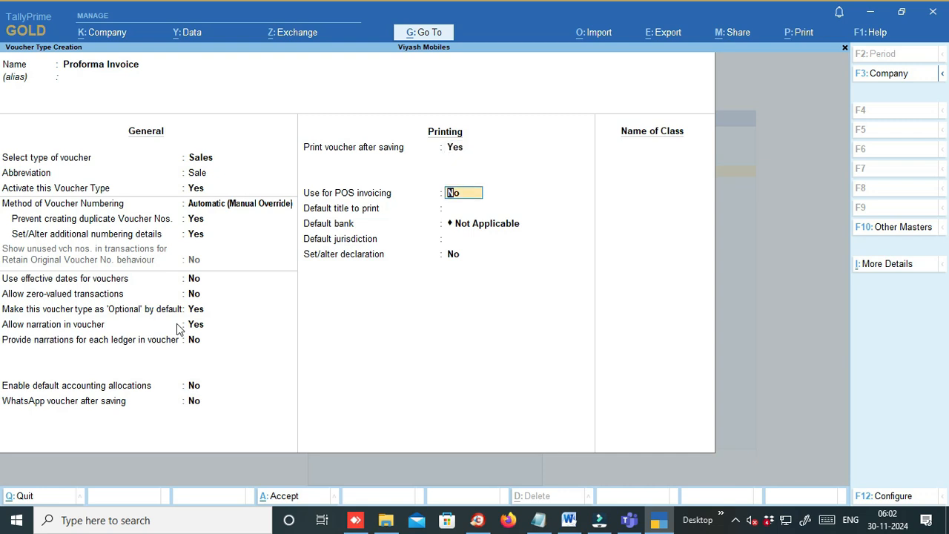
Leave POS invoicing off and set the default title to print as Proforma Invoice
{"action": "key", "text": "Return"}
{"action": "type", "text": "P"}
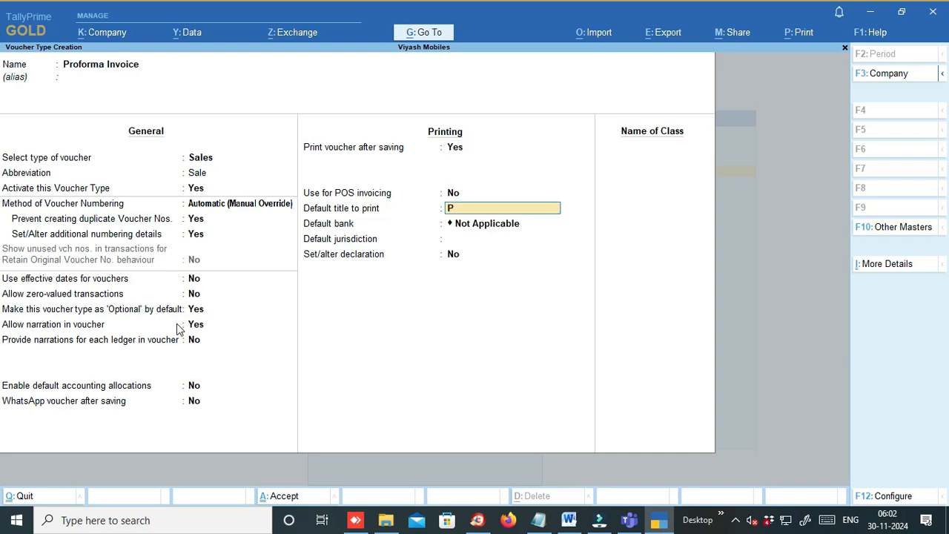
{"action": "type", "text": "roforma"}
{"action": "type", "text": " imv"}
{"action": "key", "text": "BackSpace"}
{"action": "key", "text": "BackSpace"}
{"action": "type", "text": "nvocie"}
{"action": "key", "text": "Return"}
{"action": "key", "text": "Up"}
{"action": "key", "text": "BackSpace"}
{"action": "key", "text": "BackSpace"}
{"action": "type", "text": "ie"}
{"action": "key", "text": "Return"}
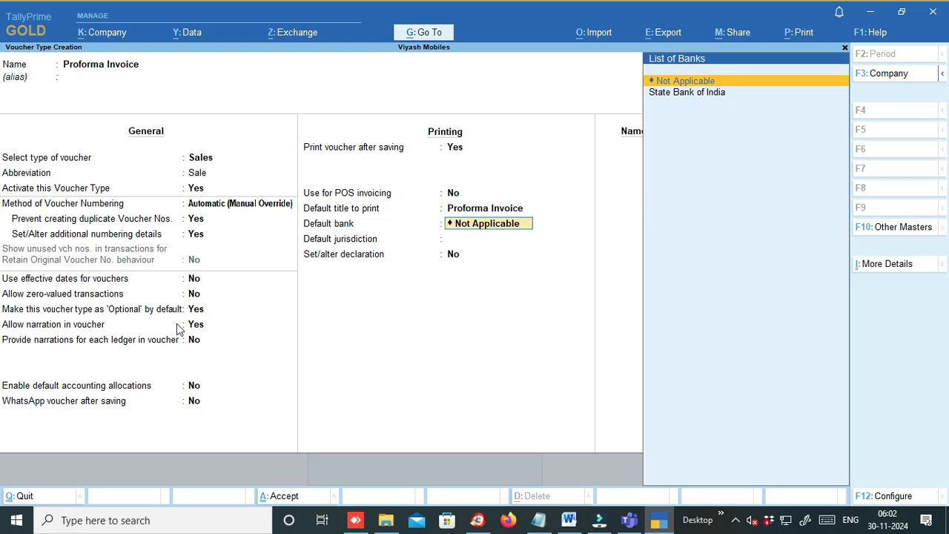
Set State Bank of India as the default bank and save the new voucher type
{"action": "key", "text": "Down"}
{"action": "key", "text": "Return"}
{"action": "key", "text": "Return"}
{"action": "key", "text": "Return"}
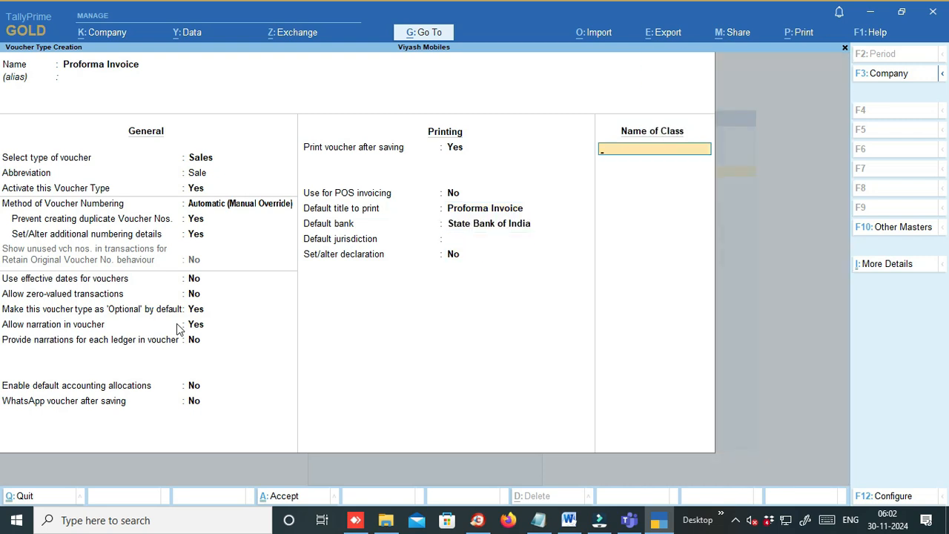
{"action": "key", "text": "Return"}
{"action": "key", "text": "y"}
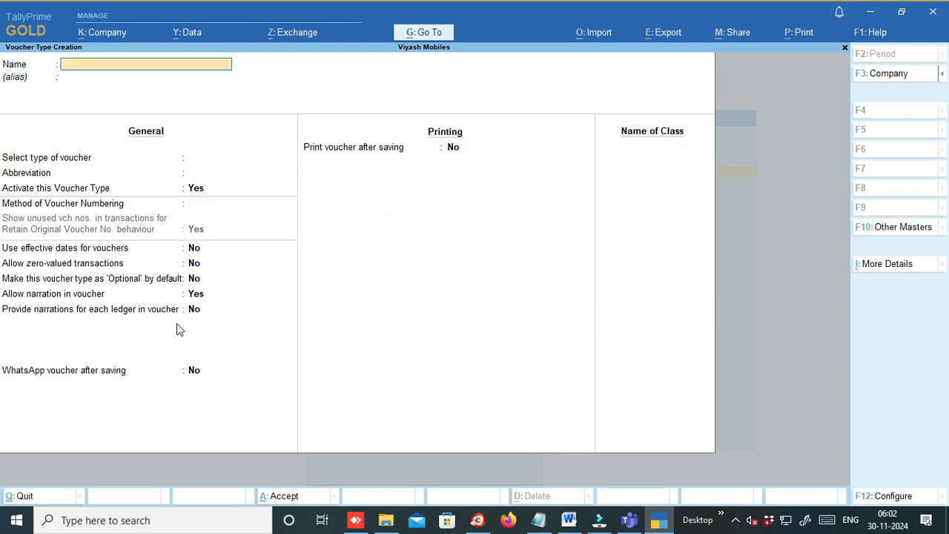
Leave voucher type creation without adding another type and open voucher entry
{"action": "key", "text": "Escape"}
{"action": "key", "text": "y"}
{"action": "key", "text": "Escape"}
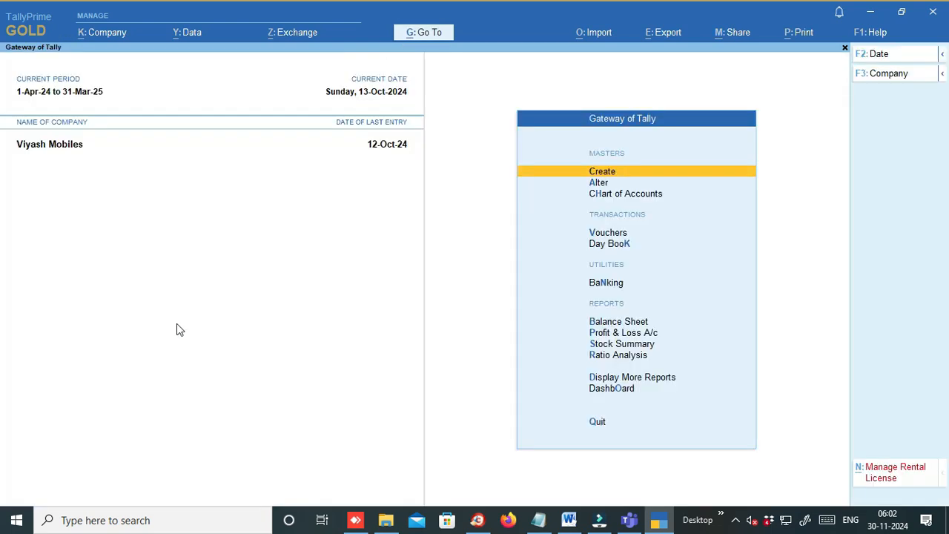
{"action": "key", "text": "Down"}
{"action": "key", "text": "Down"}
{"action": "key", "text": "Down"}
{"action": "key", "text": "Return"}
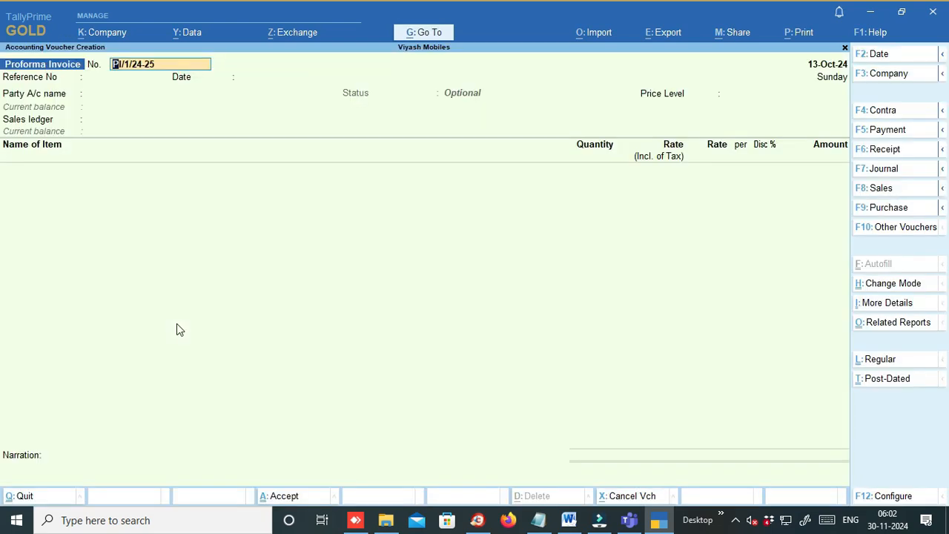
Change the type of the voucher being entered to Sales
{"action": "key", "text": "F8"}
{"action": "key", "text": "Return"}
{"action": "key", "text": "F8"}
{"action": "key", "text": "Up"}
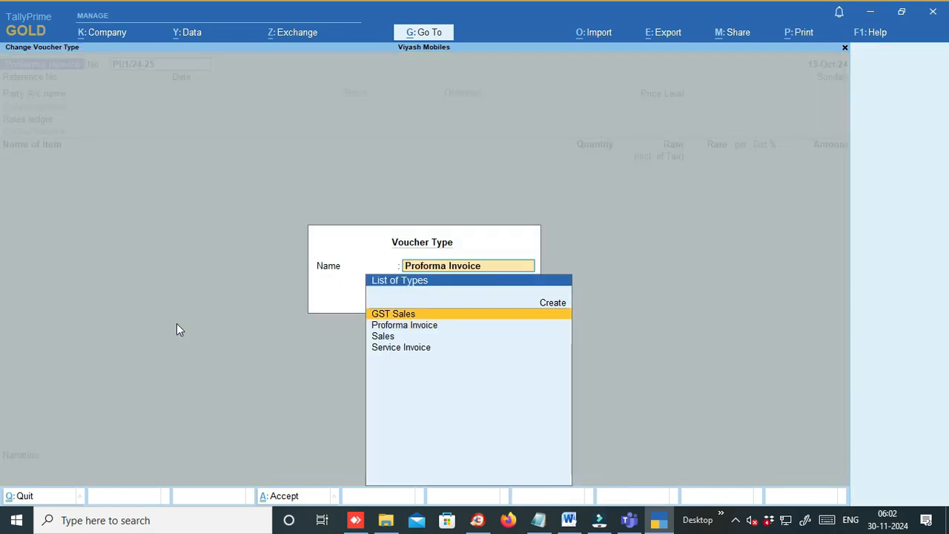
{"action": "key", "text": "Down"}
{"action": "key", "text": "Down"}
{"action": "key", "text": "Return"}
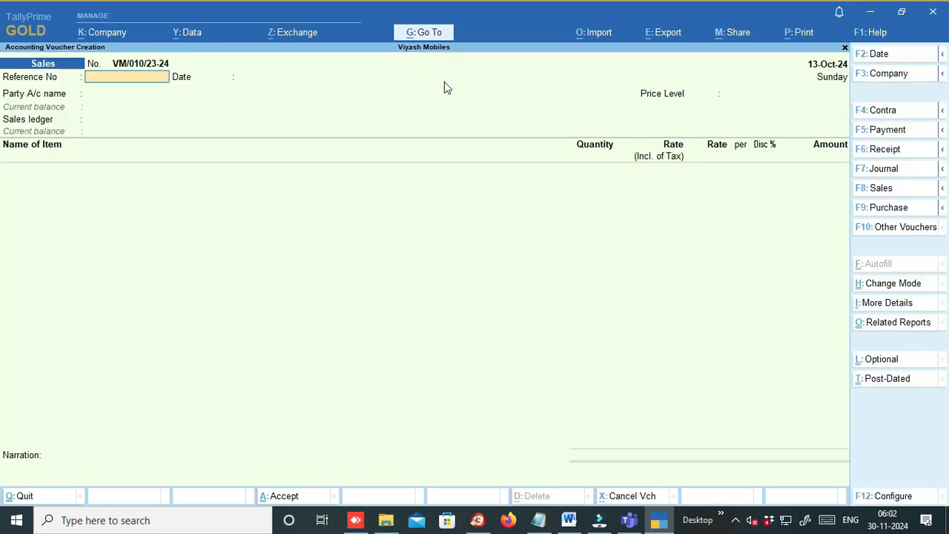
Change the voucher type to Proforma Invoice
{"action": "left_click", "coordinate": [870, 191]}
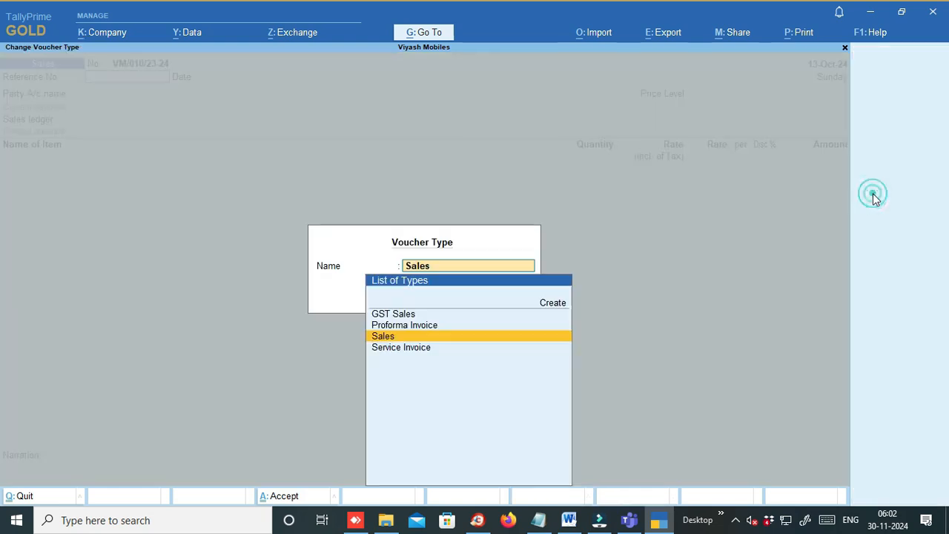
{"action": "key", "text": "Up"}
{"action": "key", "text": "Return"}
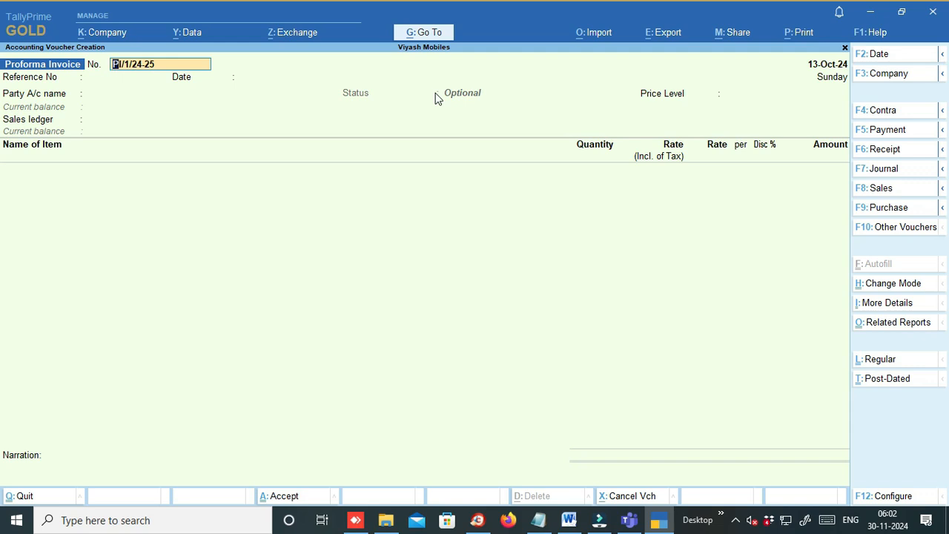
Toggle the proforma voucher between regular and optional status, ending on optional
{"action": "left_click", "coordinate": [879, 361]}
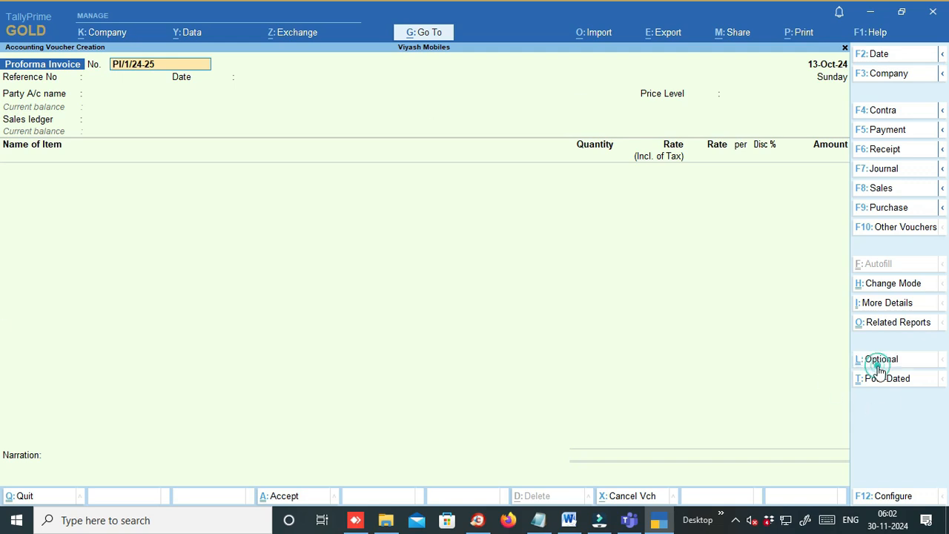
{"action": "left_click", "coordinate": [881, 362]}
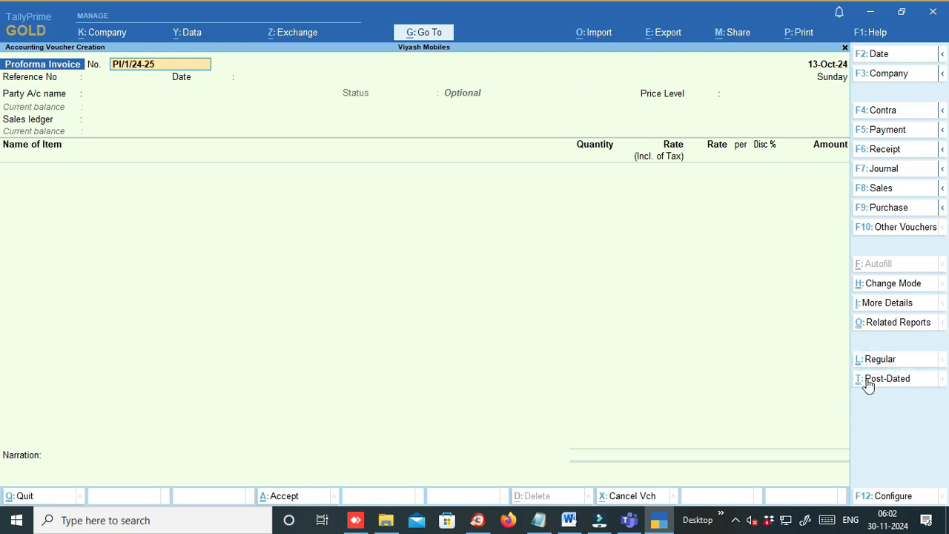
{"action": "left_click", "coordinate": [880, 361]}
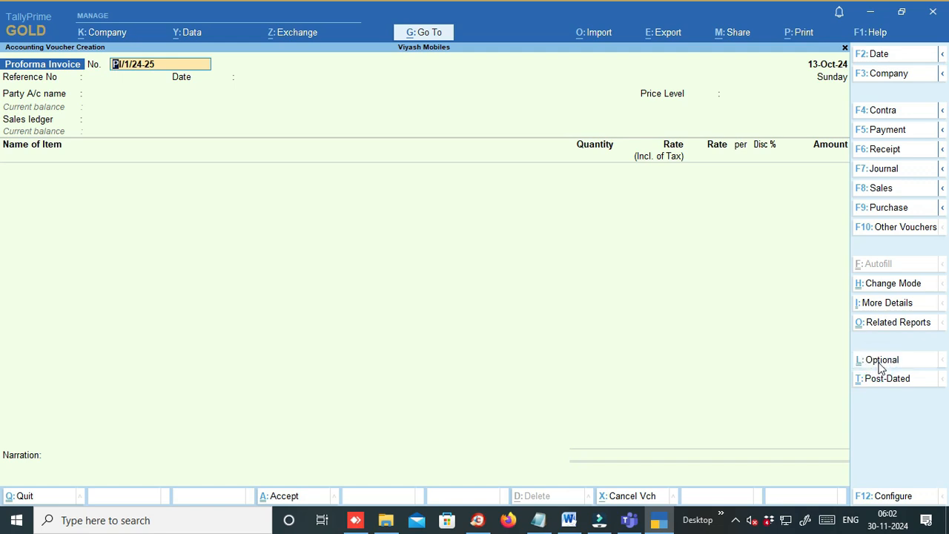
{"action": "left_click", "coordinate": [880, 362]}
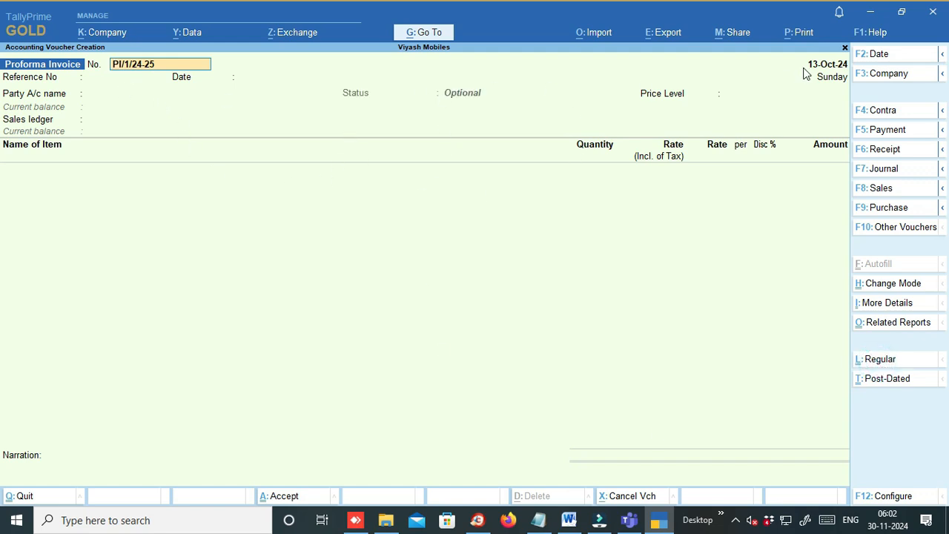
Keep the voucher number, leave the reference blank and choose Agarwala & Co. as the party account
{"action": "key", "text": "Return"}
{"action": "key", "text": "Return"}
{"action": "key", "text": "Return"}
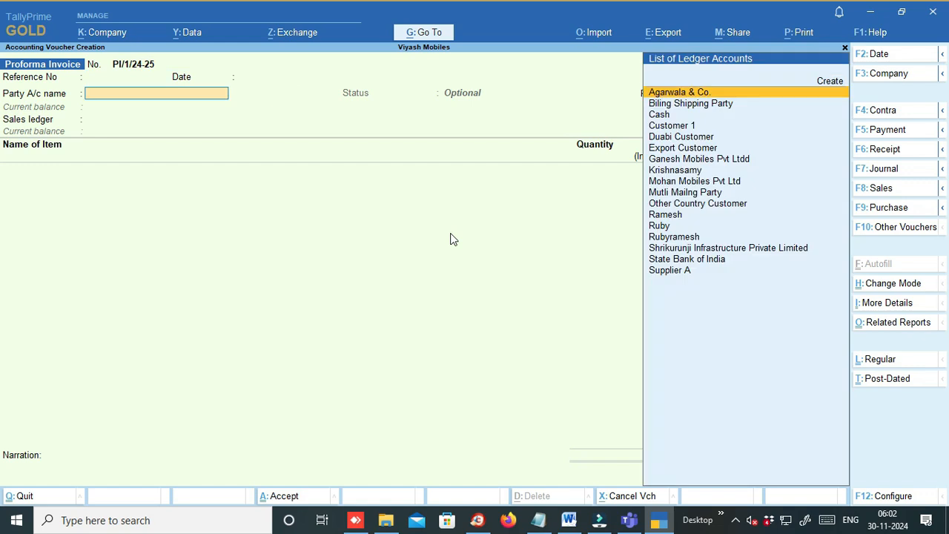
{"action": "key", "text": "Return"}
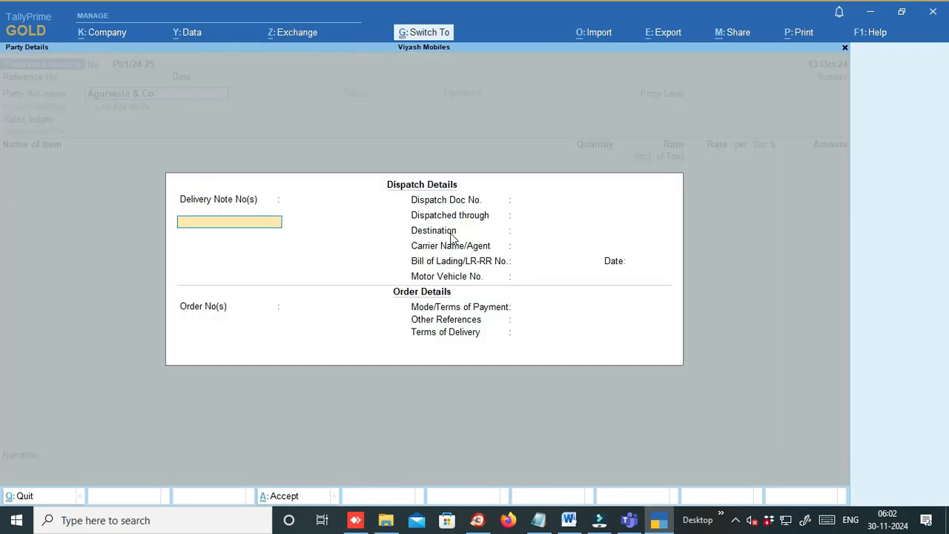
Fill in the dispatch details with ABT Parcel Service as the carrier dispatched through and Coimbatore as the destination
{"action": "key", "text": "Return"}
{"action": "key", "text": "Return"}
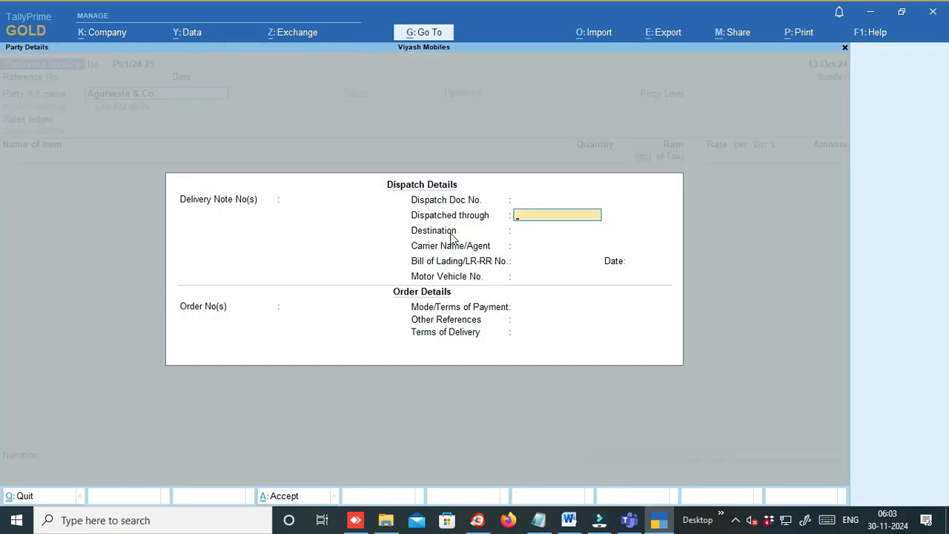
{"action": "type", "text": "T"}
{"action": "type", "text": "r"}
{"action": "key", "text": "BackSpace"}
{"action": "key", "text": "BackSpace"}
{"action": "type", "text": "ABT Pac"}
{"action": "type", "text": "cel Services"}
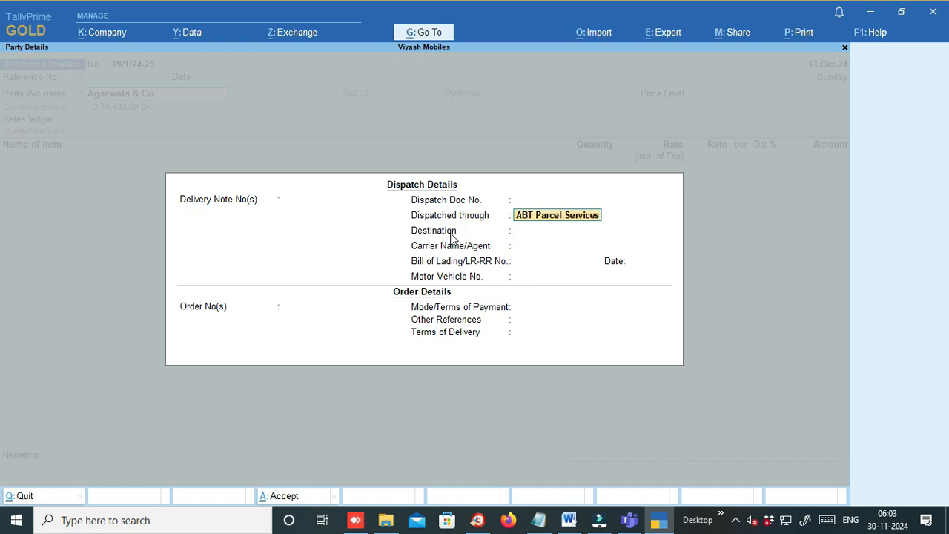
{"action": "key", "text": "BackSpace"}
{"action": "key", "text": "Return"}
{"action": "type", "text": "Coimbatore"}
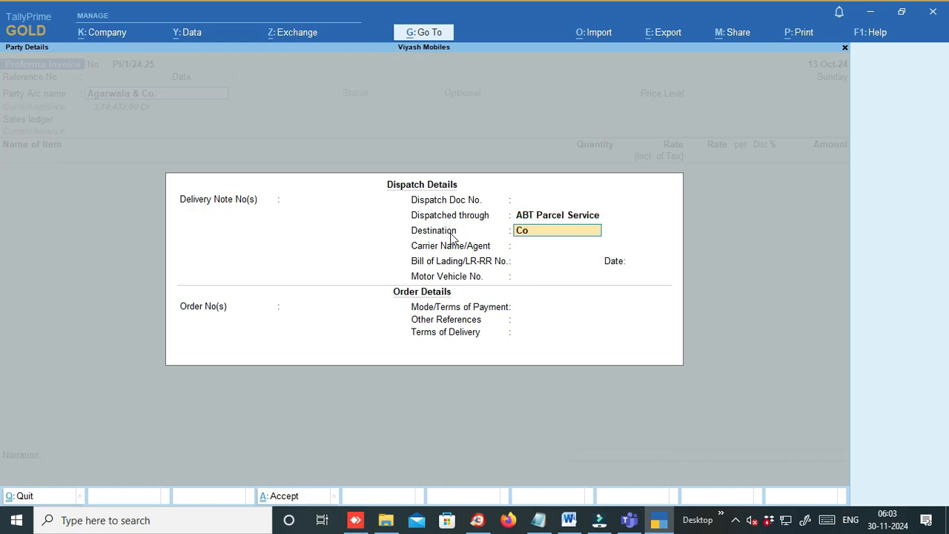
{"action": "key", "text": "Return"}
Leave the remaining dispatch fields blank and enter the purchase order number in the order details
{"action": "key", "text": "Return"}
{"action": "key", "text": "Return"}
{"action": "key", "text": "Return"}
{"action": "key", "text": "Return"}
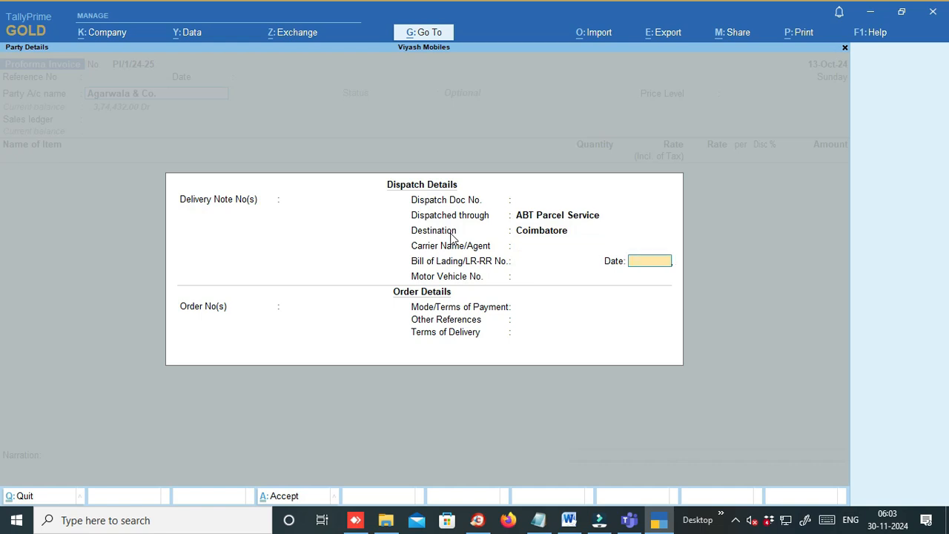
{"action": "type", "text": "PO"}
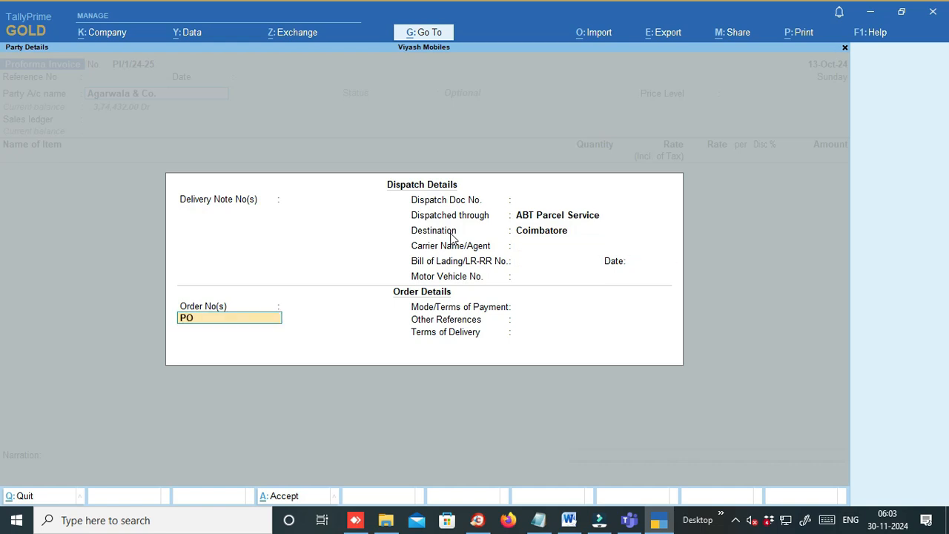
{"action": "type", "text": " : 123"}
{"action": "key", "text": "Return"}
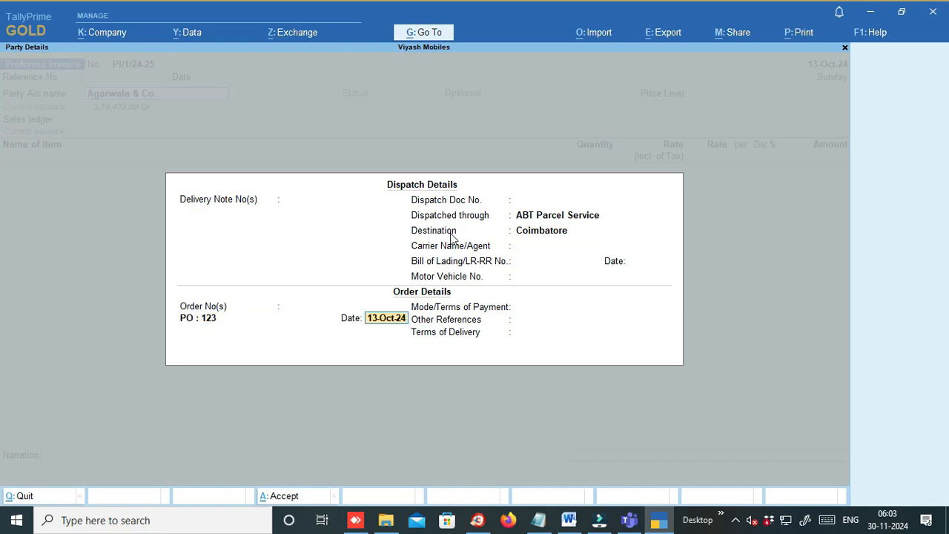
Keep the order date, set the payment terms to 50% Advance and the terms of delivery to 2 Days
{"action": "key", "text": "Return"}
{"action": "type", "text": "50"}
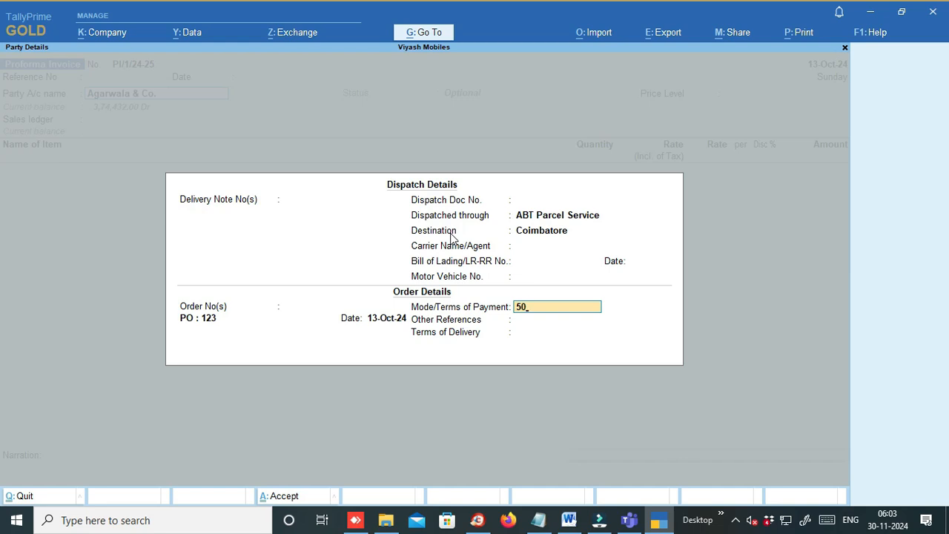
{"action": "type", "text": "% Advance"}
{"action": "key", "text": "Return"}
{"action": "key", "text": "Return"}
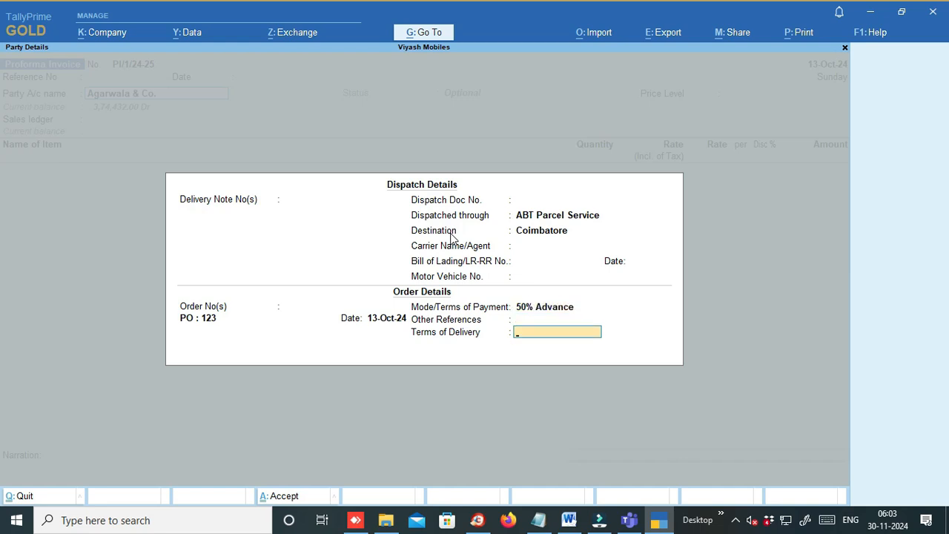
{"action": "type", "text": "2 Days"}
{"action": "key", "text": "Return"}
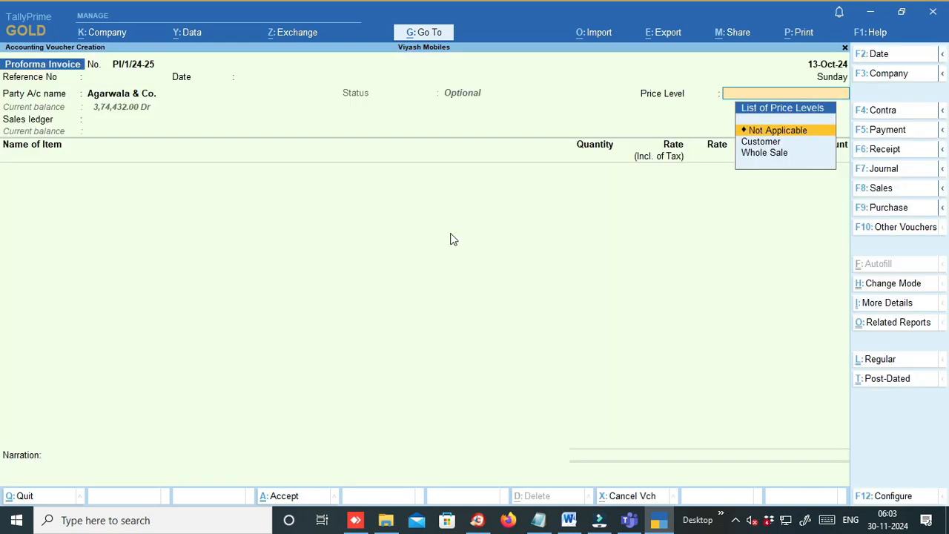
Keep the price level at Not Applicable and use Sales as the sales ledger
{"action": "key", "text": "Return"}
{"action": "key", "text": "Return"}
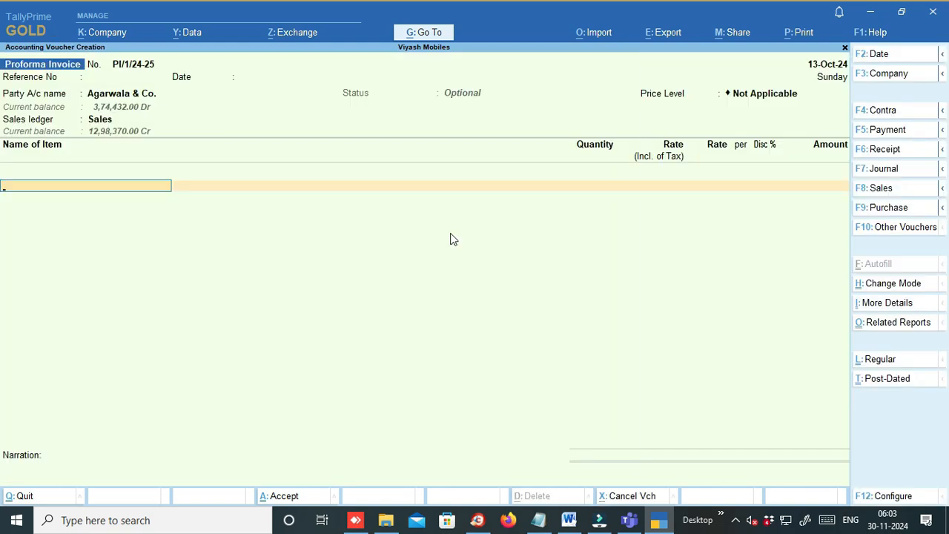
{"action": "key", "text": "BackSpace"}
{"action": "key", "text": "Return"}
Add Oppo 10 as the first item without a description, with a quantity of 50 Nos at its default rate
{"action": "key", "text": "Down"}
{"action": "key", "text": "Return"}
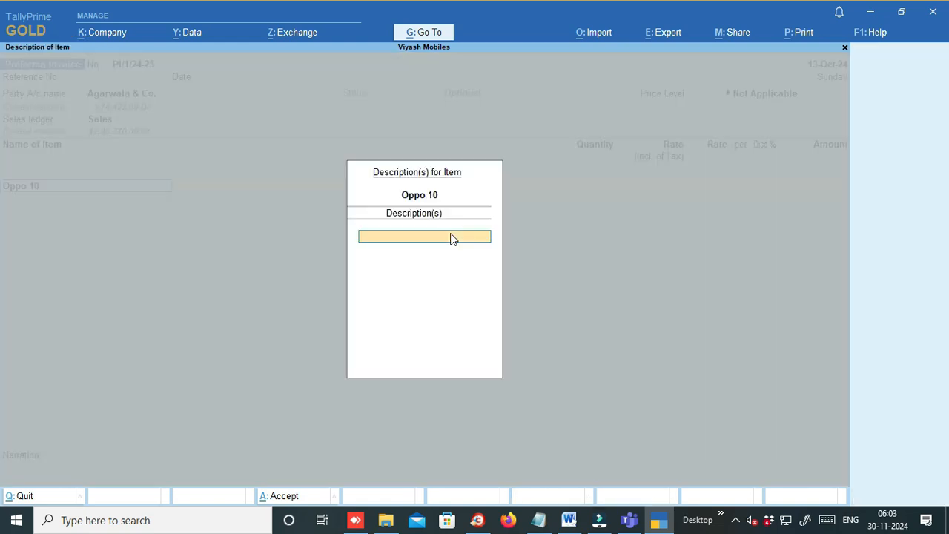
{"action": "key", "text": "Return"}
{"action": "type", "text": "50"}
{"action": "key", "text": "Return"}
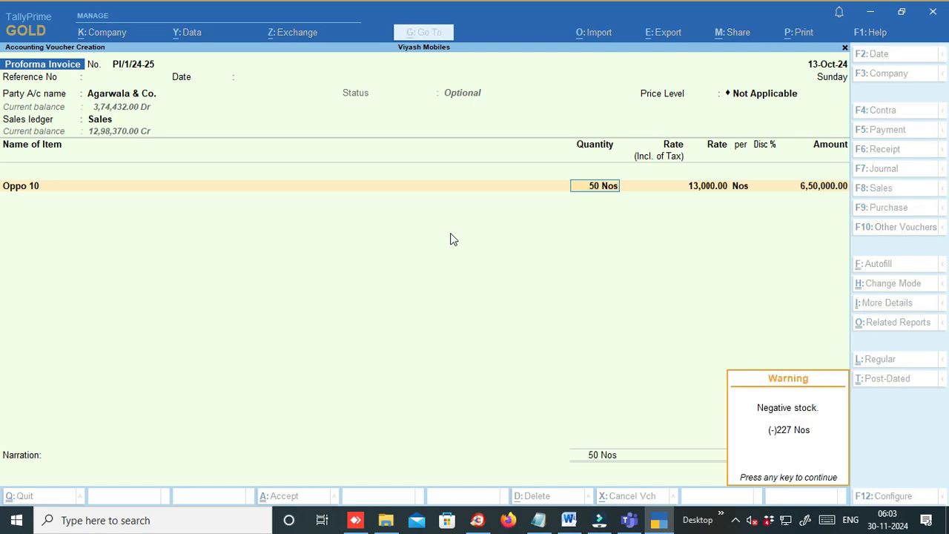
{"action": "key", "text": "Return"}
{"action": "key", "text": "Return"}
{"action": "key", "text": "Return"}
{"action": "key", "text": "Return"}
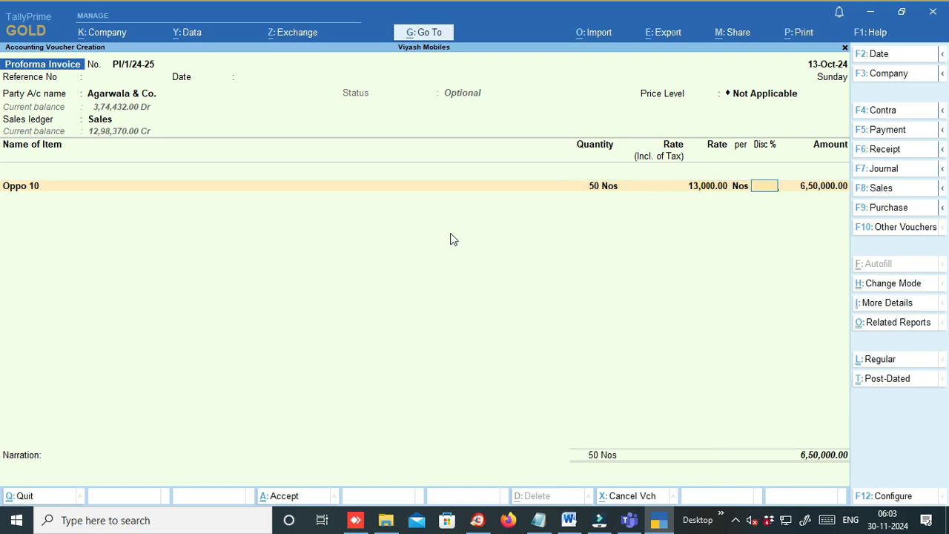
Give the Oppo 10 line a 2% discount and accept its GST details as per Masters/Company
{"action": "type", "text": "2"}
{"action": "key", "text": "Return"}
{"action": "key", "text": "Return"}
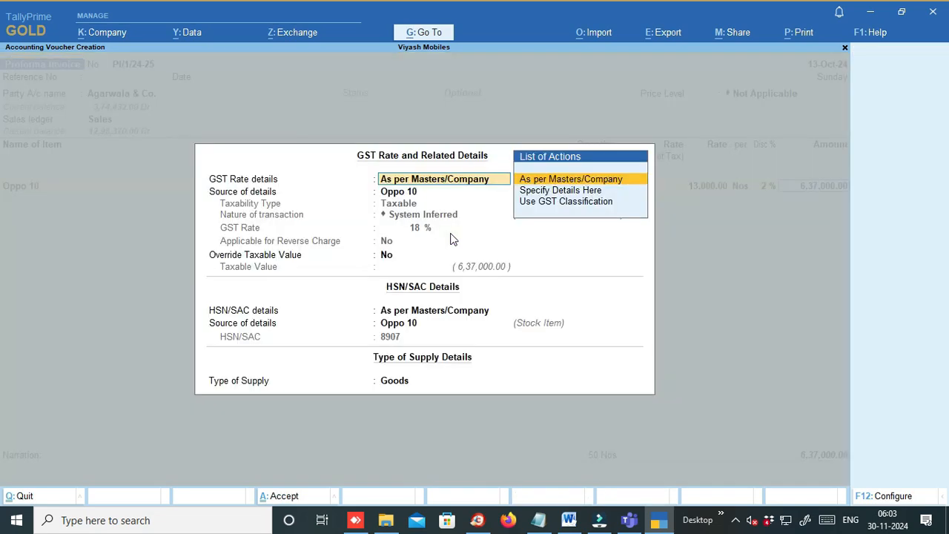
{"action": "key", "text": "Return"}
{"action": "key", "text": "ctrl+a"}
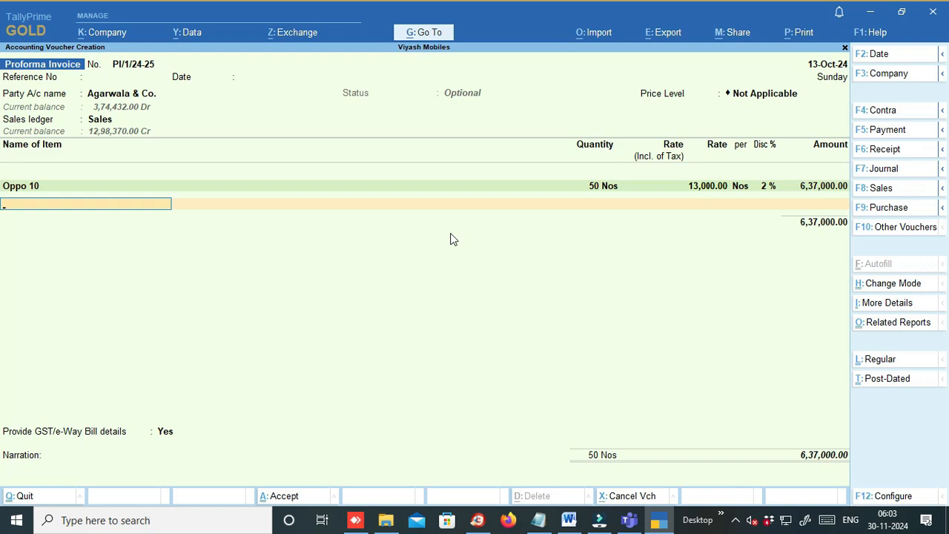
Add Oppo 11 as the second item with a quantity of 100 Nos at its default rate
{"action": "key", "text": "Down"}
{"action": "key", "text": "Down"}
{"action": "key", "text": "Return"}
{"action": "key", "text": "Return"}
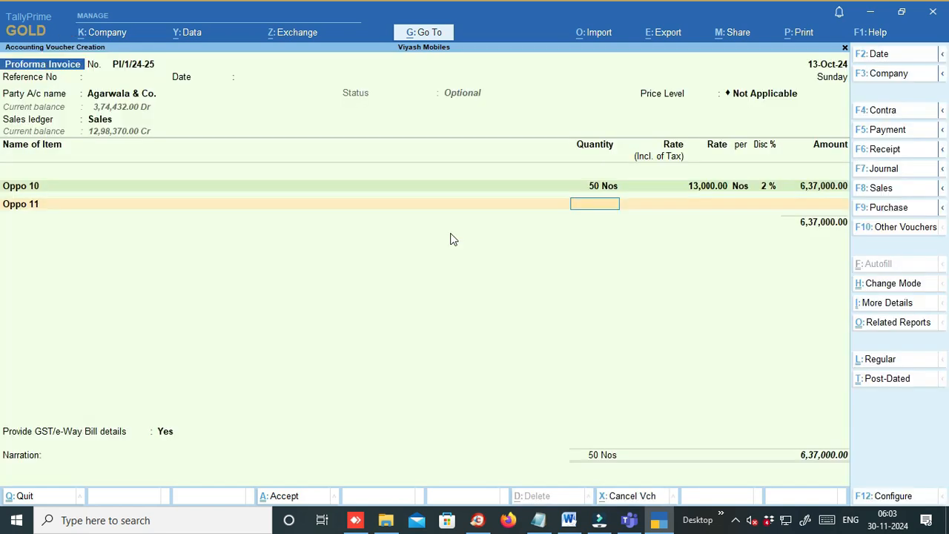
{"action": "type", "text": "100"}
{"action": "key", "text": "Return"}
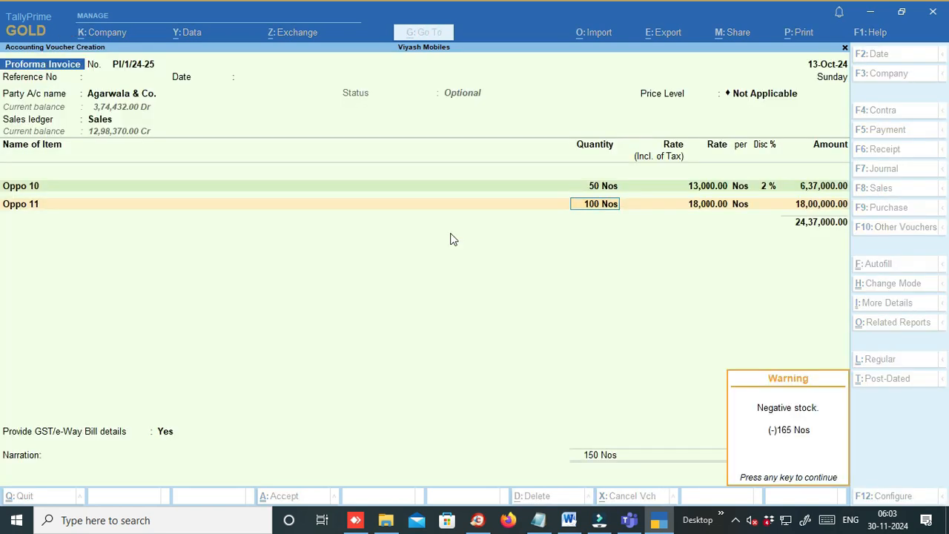
{"action": "key", "text": "Return"}
{"action": "key", "text": "Return"}
Give the Oppo 11 line a 3% discount, accept its GST details and end the item list
{"action": "type", "text": "3"}
{"action": "key", "text": "Return"}
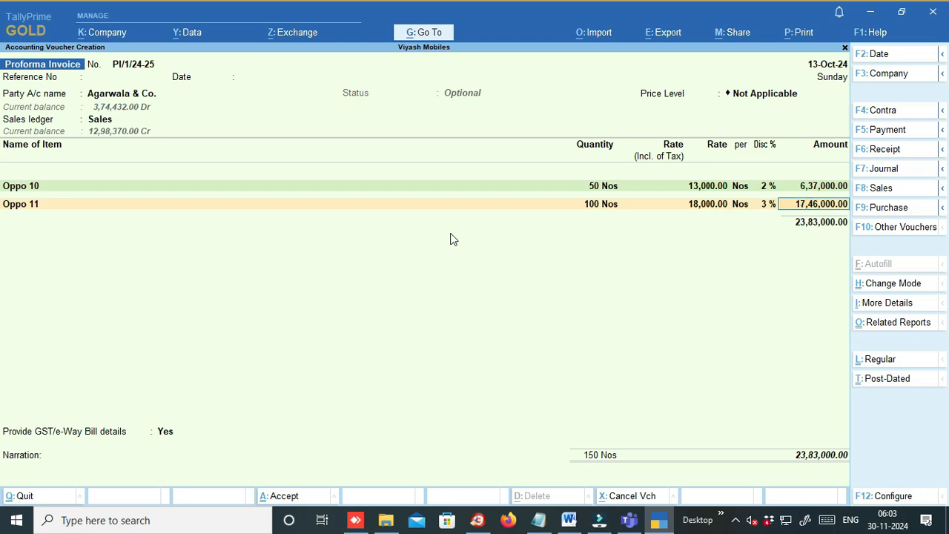
{"action": "key", "text": "Return"}
{"action": "key", "text": "Return"}
{"action": "key", "text": "ctrl+a"}
{"action": "key", "text": "Return"}
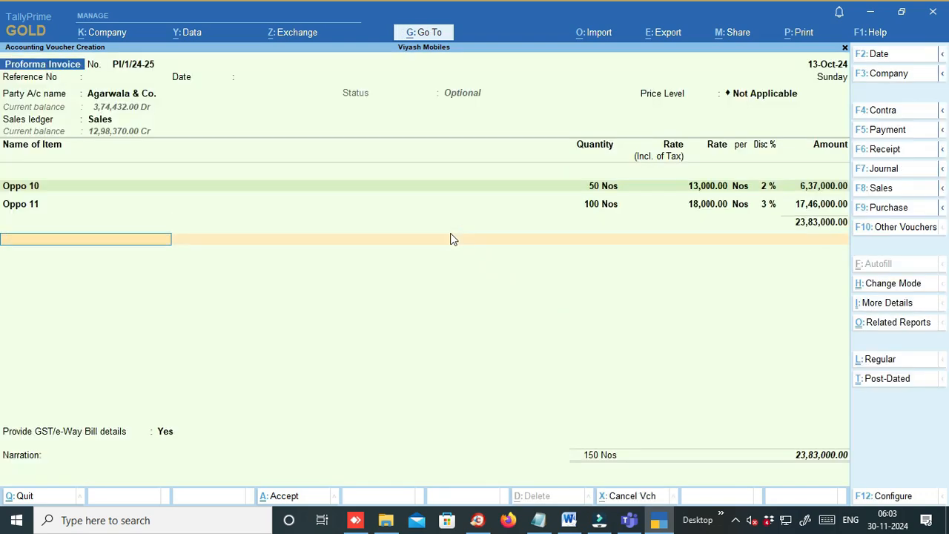
Add the Igst ledger below the items with its calculated tax amount
{"action": "type", "text": "Cg"}
{"action": "key", "text": "BackSpace"}
{"action": "key", "text": "BackSpace"}
{"action": "type", "text": "I"}
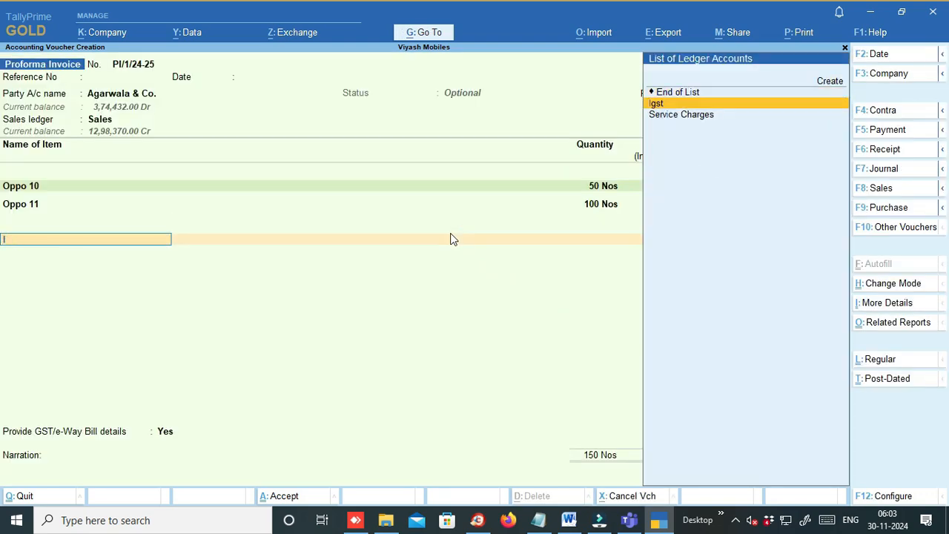
{"action": "key", "text": "Return"}
{"action": "key", "text": "Return"}
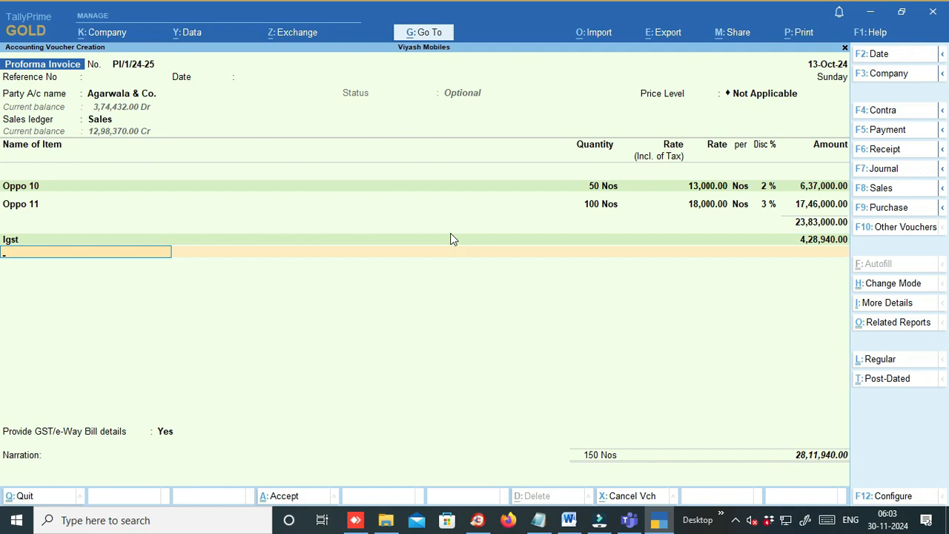
Set the GST/e-Way Bill details to No, leave the narration blank and save the voucher without printing it
{"action": "key", "text": "Return"}
{"action": "type", "text": "n"}
{"action": "key", "text": "Return"}
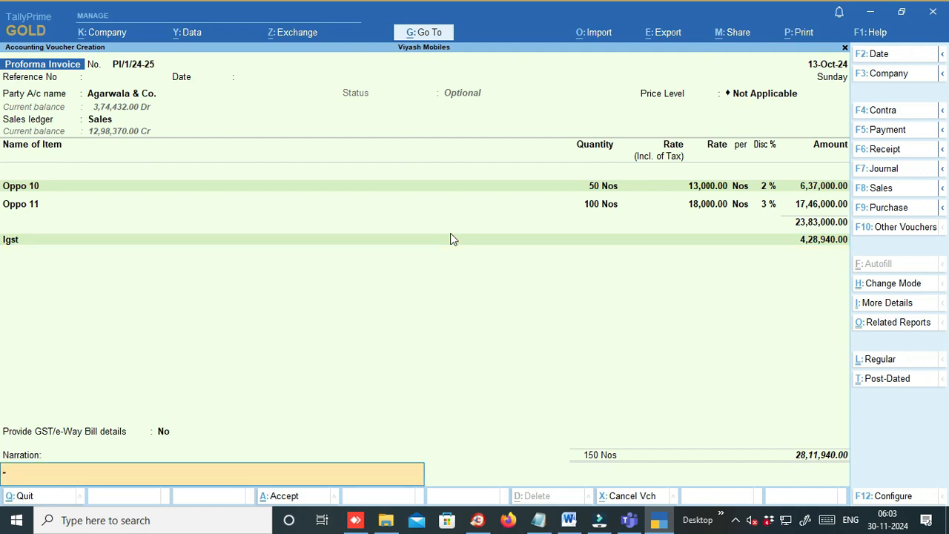
{"action": "key", "text": "Return"}
{"action": "key", "text": "Return"}
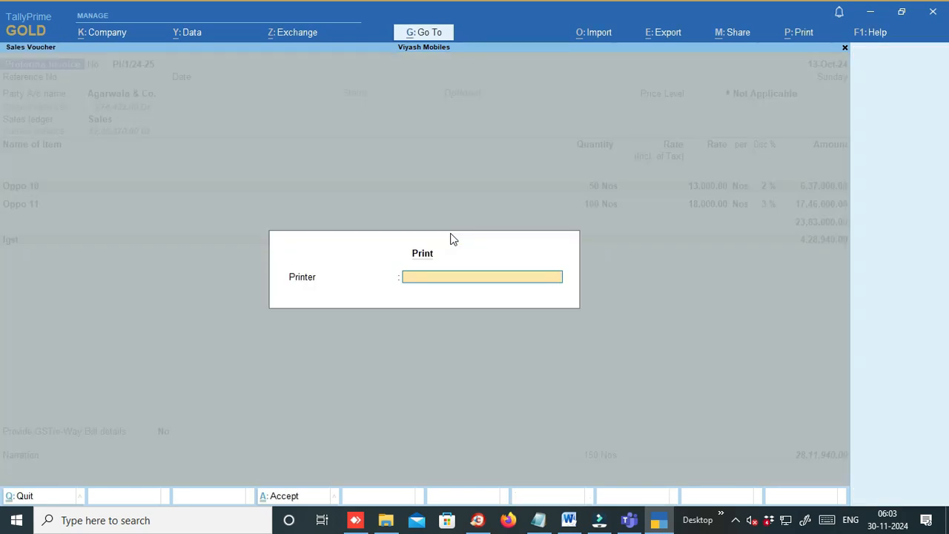
{"action": "key", "text": "Escape"}
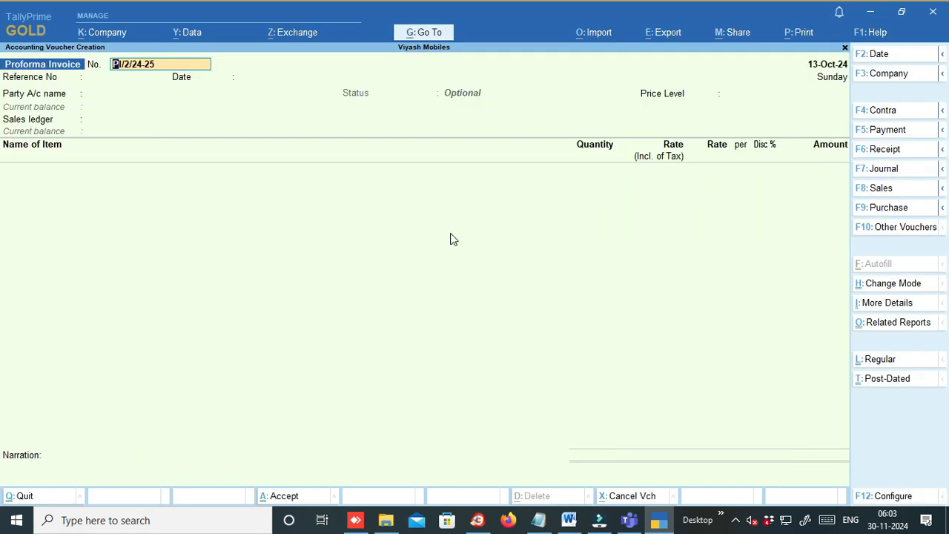
Reopen the saved proforma invoice and export it as a PDF to the D:\TallyPrime5.0 folder
{"action": "key", "text": "Page_Up"}
{"action": "key", "text": "alt+e"}
{"action": "key", "text": "Return"}
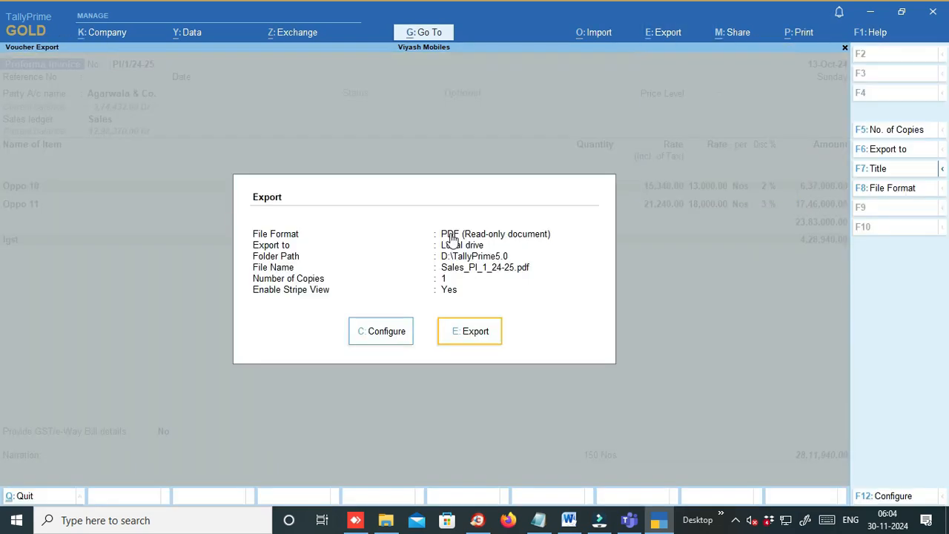
{"action": "left_click", "coordinate": [486, 336]}
Open the exported Sales_PI_1_24-25 PDF from the Tallyprime5.0 folder and review the proforma invoice from heading to signatory
{"action": "left_click", "coordinate": [388, 521]}
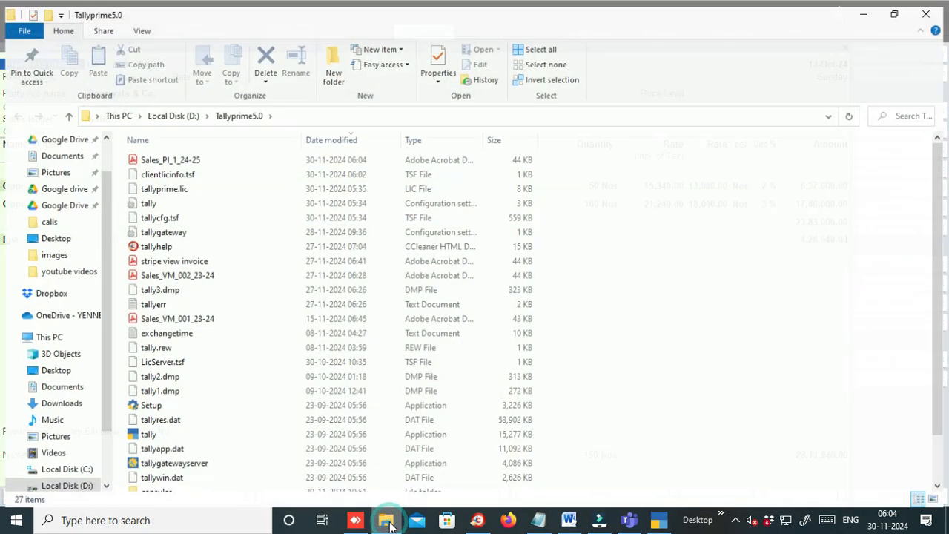
{"action": "left_click", "coordinate": [161, 155]}
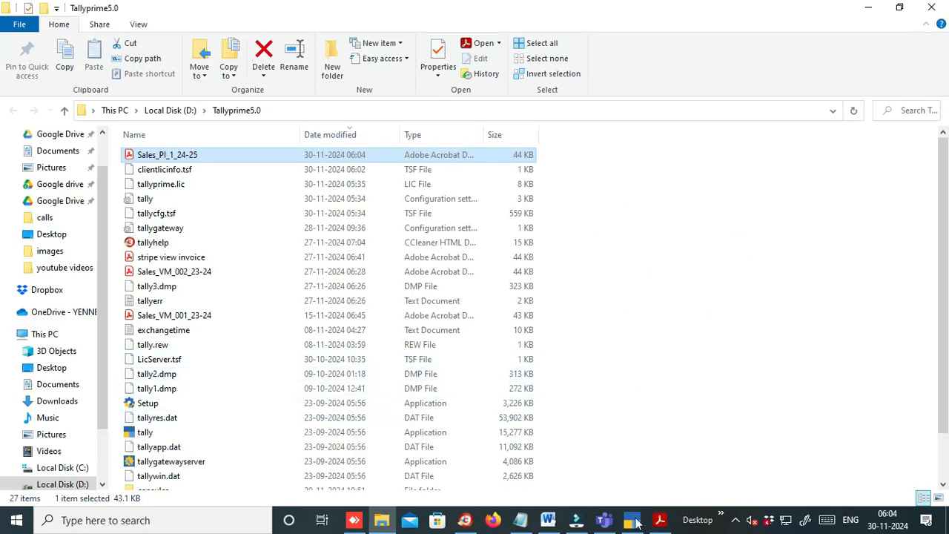
{"action": "left_click", "coordinate": [659, 520]}
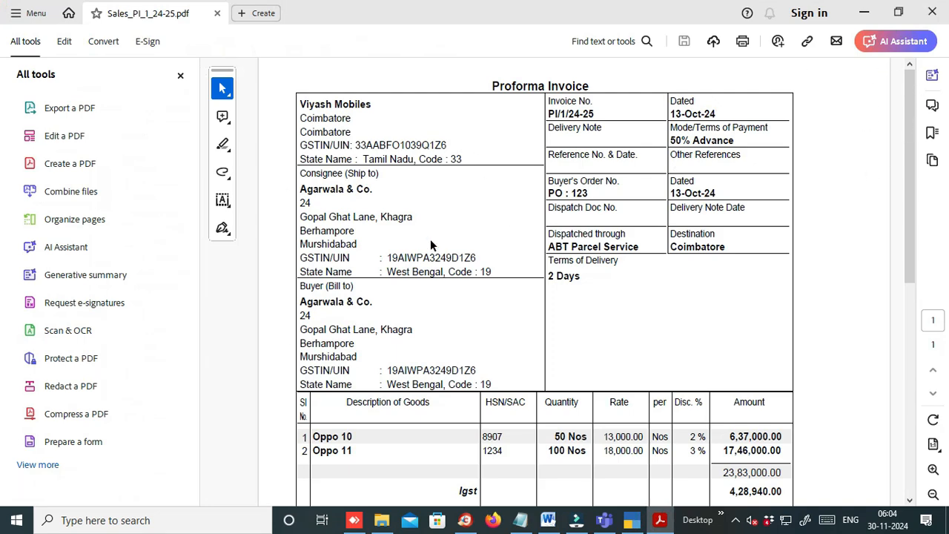
{"action": "scroll", "coordinate": [450, 245], "scroll_direction": "down", "scroll_amount": 2}
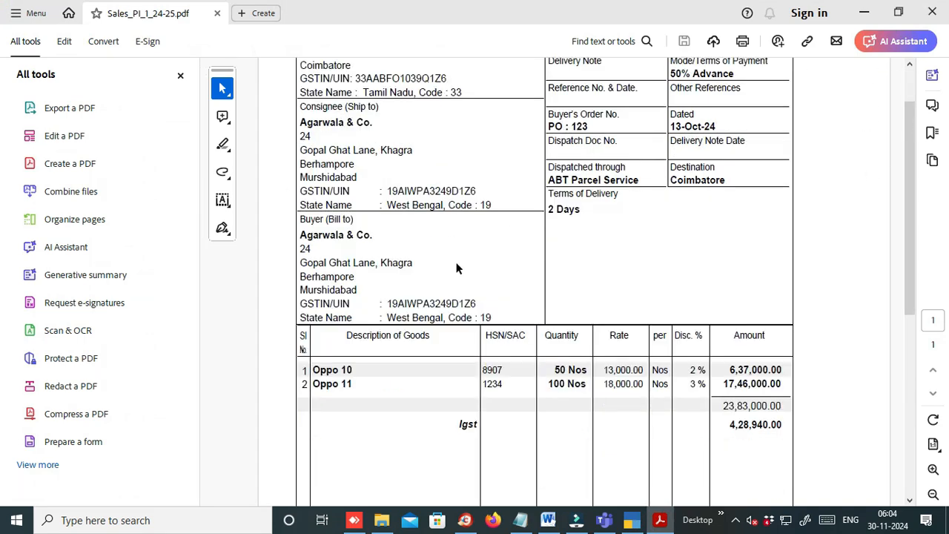
{"action": "scroll", "coordinate": [457, 268], "scroll_direction": "up", "scroll_amount": 2}
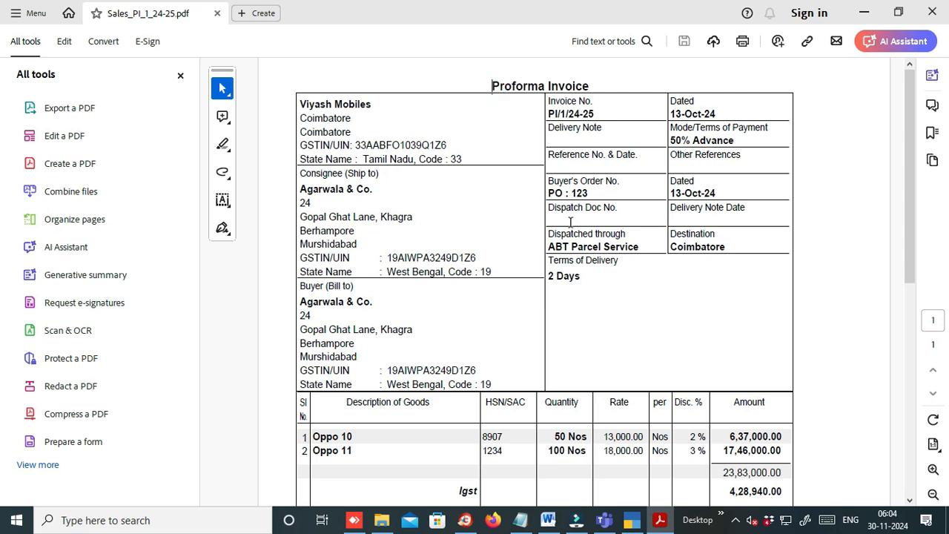
{"action": "scroll", "coordinate": [513, 286], "scroll_direction": "down", "scroll_amount": 5}
{"action": "scroll", "coordinate": [497, 274], "scroll_direction": "down", "scroll_amount": 3}
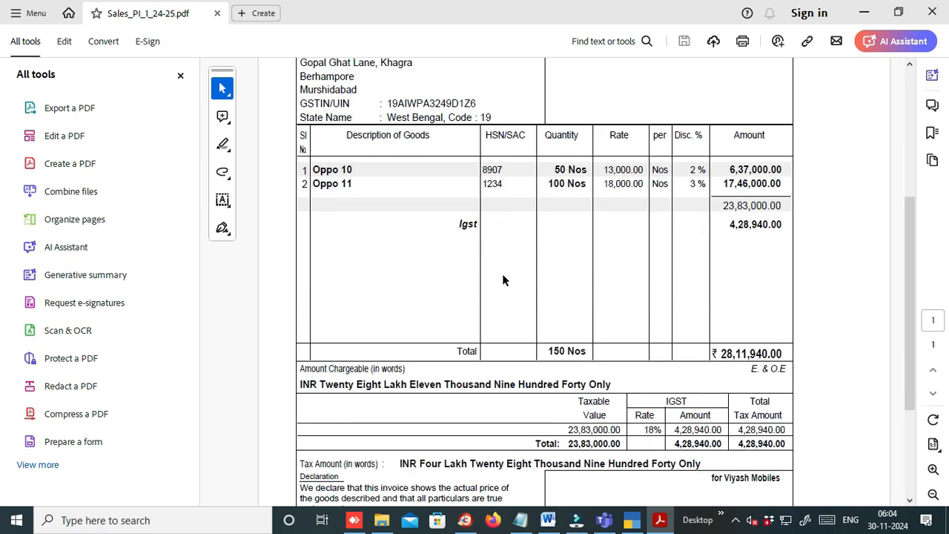
{"action": "scroll", "coordinate": [502, 279], "scroll_direction": "down", "scroll_amount": 4}
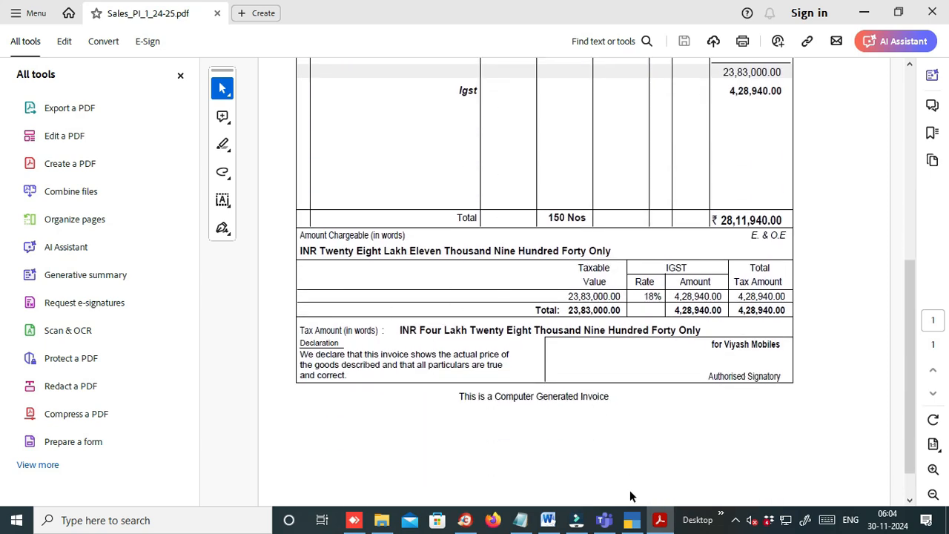
Switch back to TallyPrime and quit the proforma voucher alteration and creation screens
{"action": "left_click", "coordinate": [632, 520]}
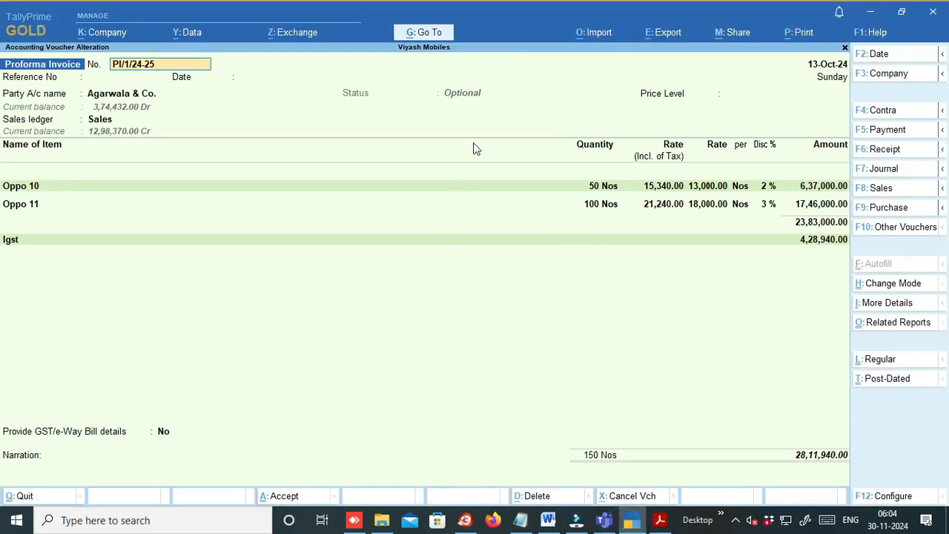
{"action": "key", "text": "Escape"}
{"action": "key", "text": "y"}
{"action": "key", "text": "Escape"}
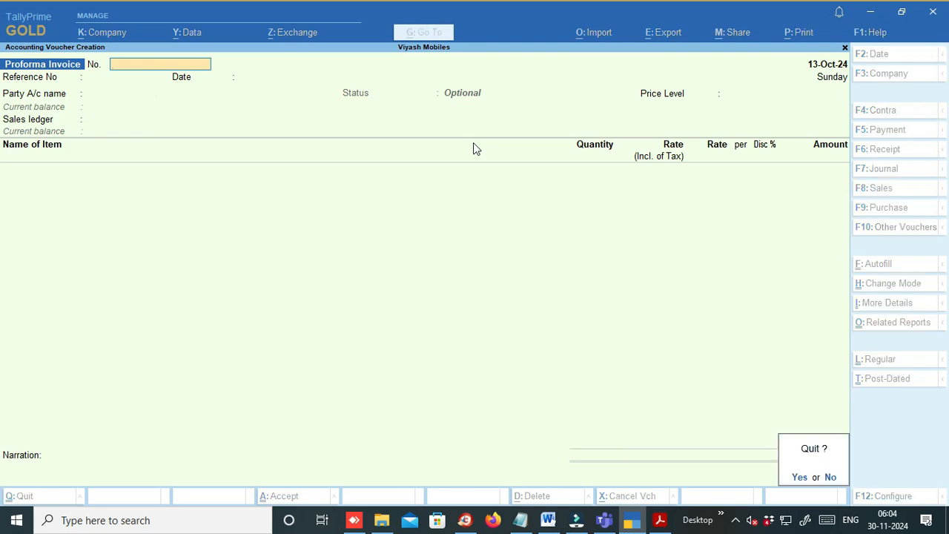
{"action": "key", "text": "y"}
Check the October voucher list in the Sales Register for the proforma invoice and return to the Gateway of Tally
{"action": "key", "text": "d"}
{"action": "key", "text": "a"}
{"action": "key", "text": "s"}
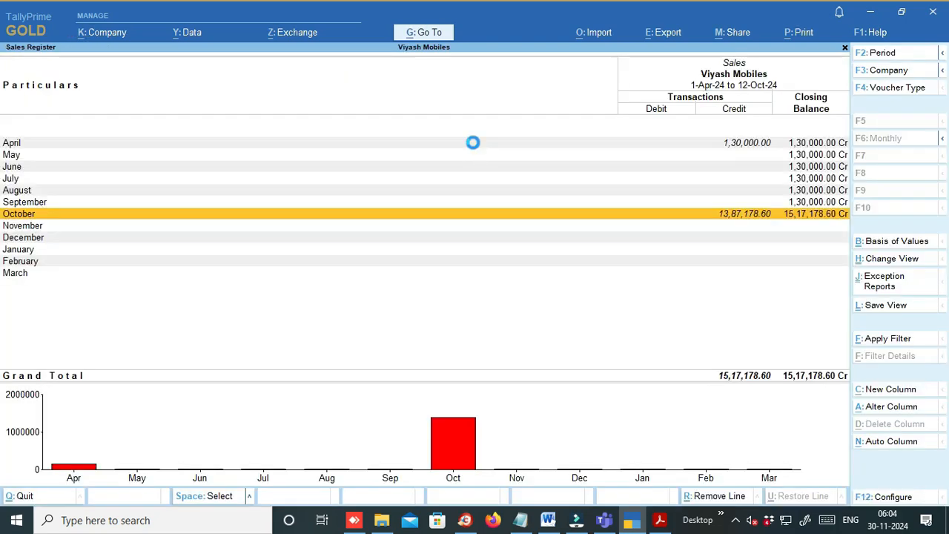
{"action": "key", "text": "Return"}
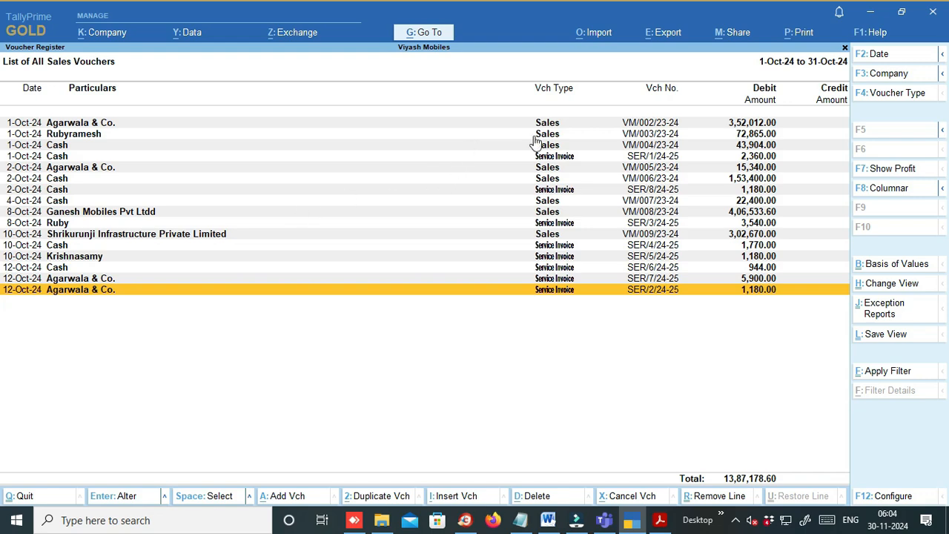
{"action": "key", "text": "Escape"}
{"action": "key", "text": "Escape"}
{"action": "key", "text": "Escape"}
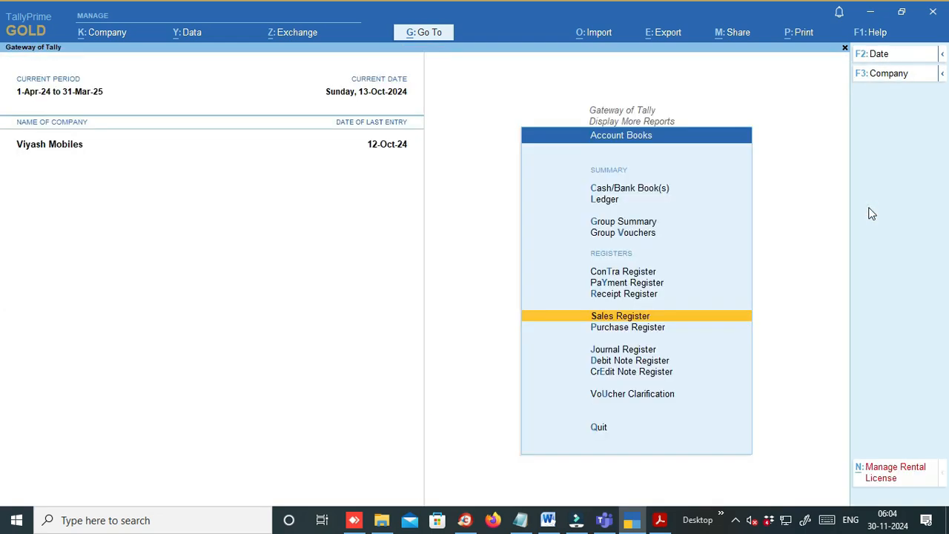
{"action": "key", "text": "Escape"}
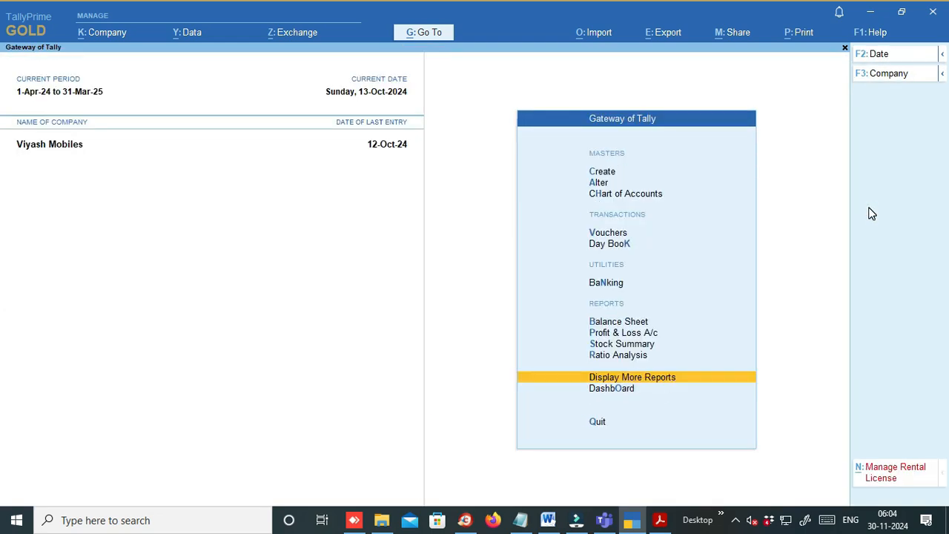
Open the Optional Vouchers exception report and set its period from 1-4-2024 to 31-Mar-25
{"action": "key", "text": "Return"}
{"action": "key", "text": "x"}
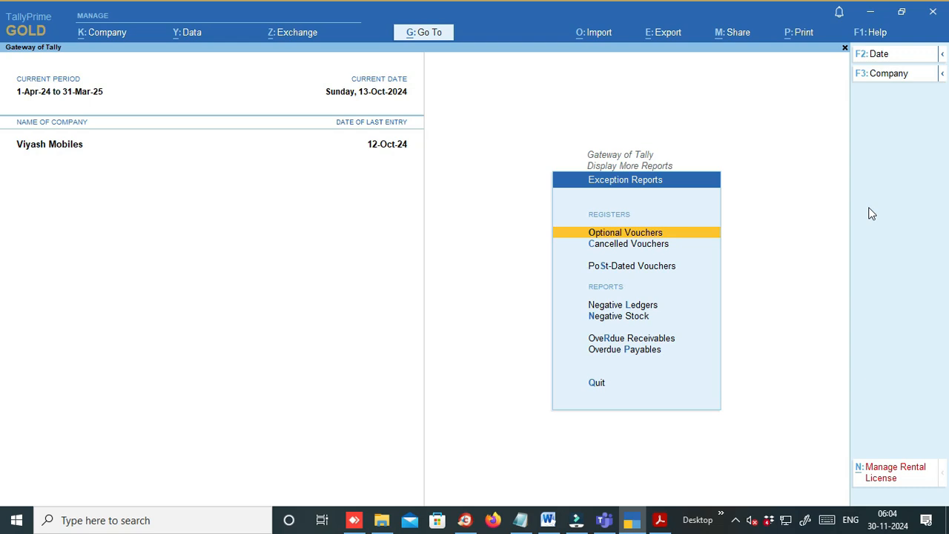
{"action": "key", "text": "Return"}
{"action": "key", "text": "alt+F2"}
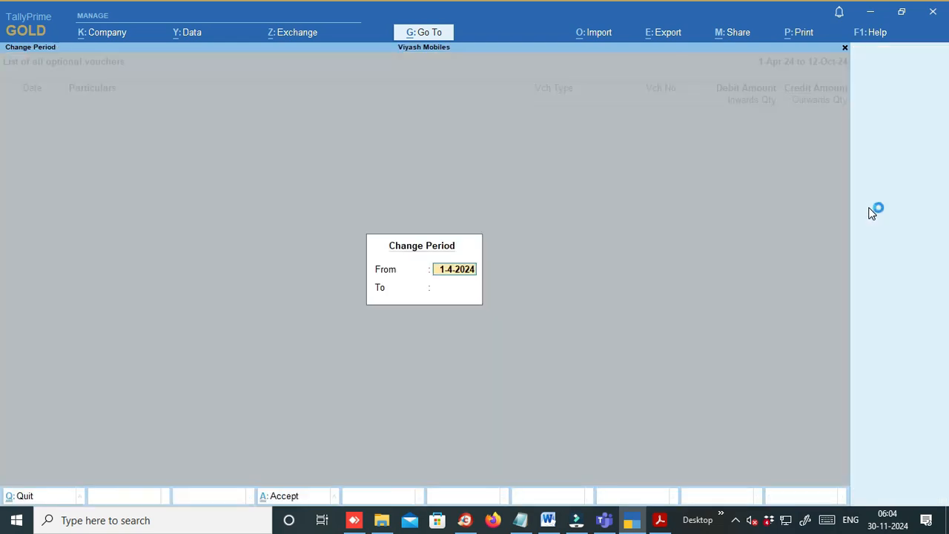
{"action": "key", "text": "Escape"}
{"action": "key", "text": "alt+F2"}
{"action": "key", "text": "Return"}
{"action": "type", "text": "31-3"}
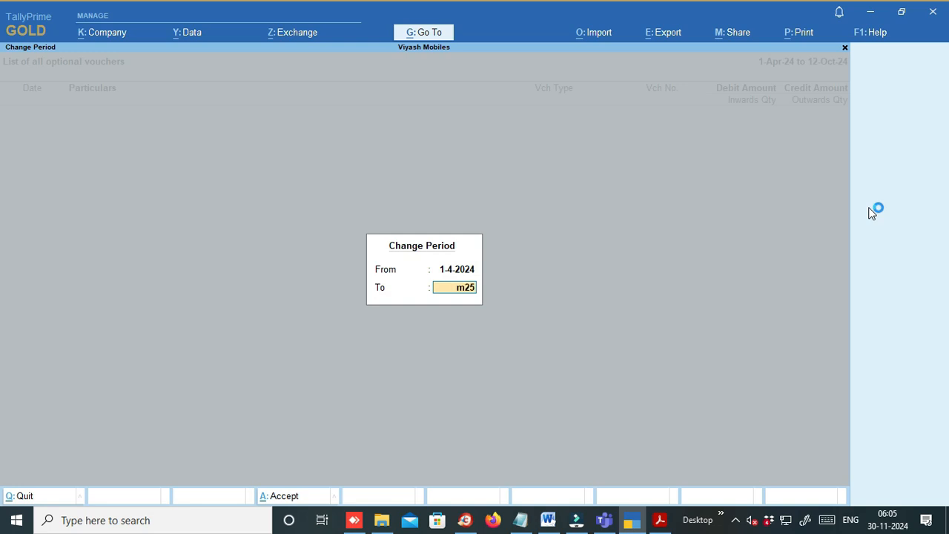
{"action": "key", "text": "Return"}
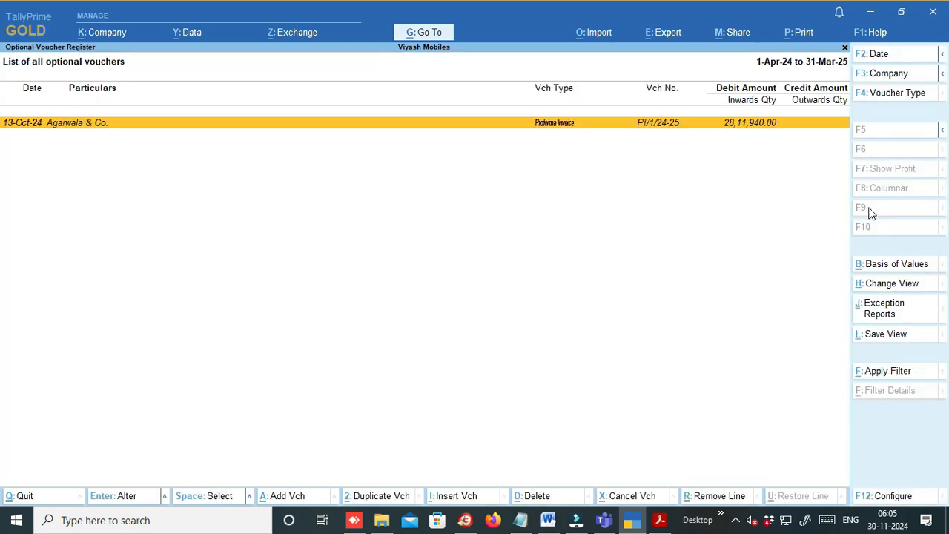
Open the Agarwala & Co. proforma invoice from the optional voucher register, view it and return to the Gateway of Tally
{"action": "key", "text": "Return"}
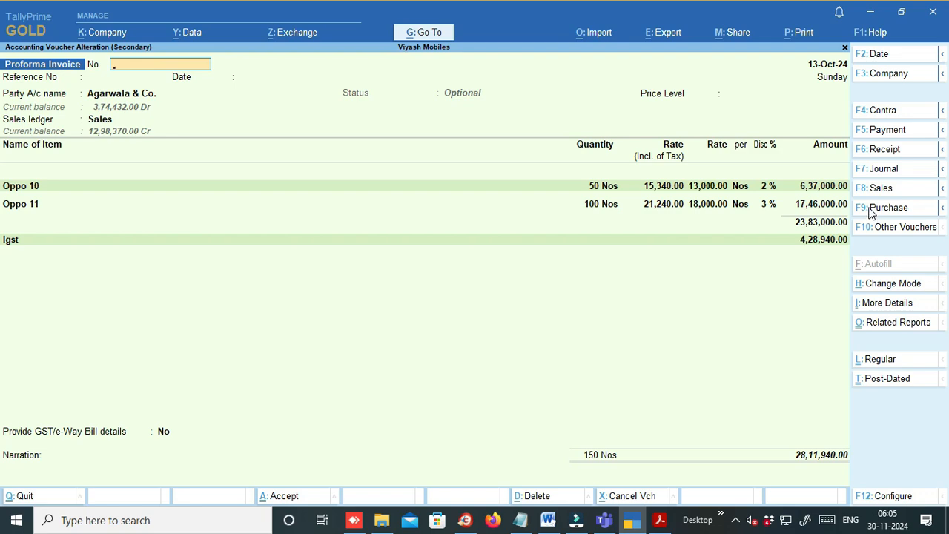
{"action": "key", "text": "Escape"}
{"action": "key", "text": "Escape"}
{"action": "key", "text": "Escape"}
{"action": "key", "text": "Escape"}
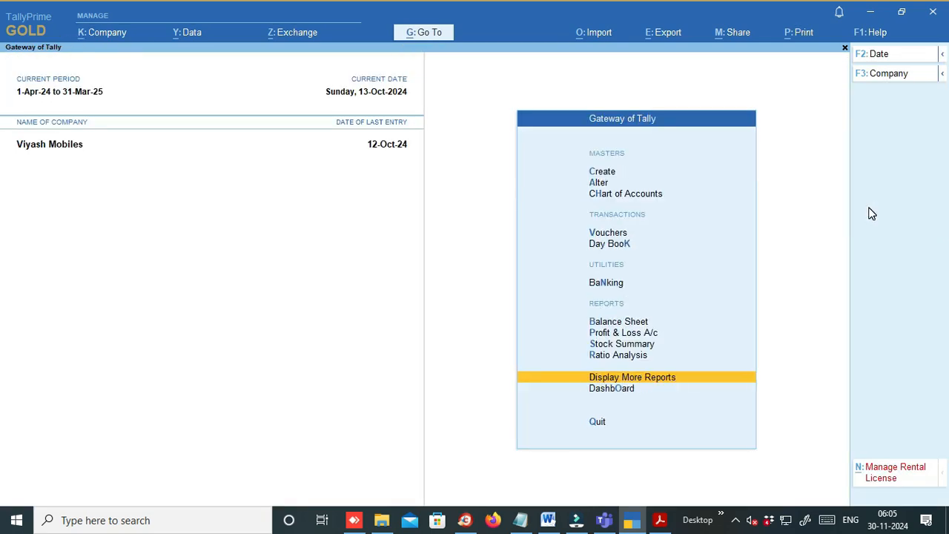
View the blank Proforma Invoice voucher creation screen and quit it without making an entry
{"action": "key", "text": "v"}
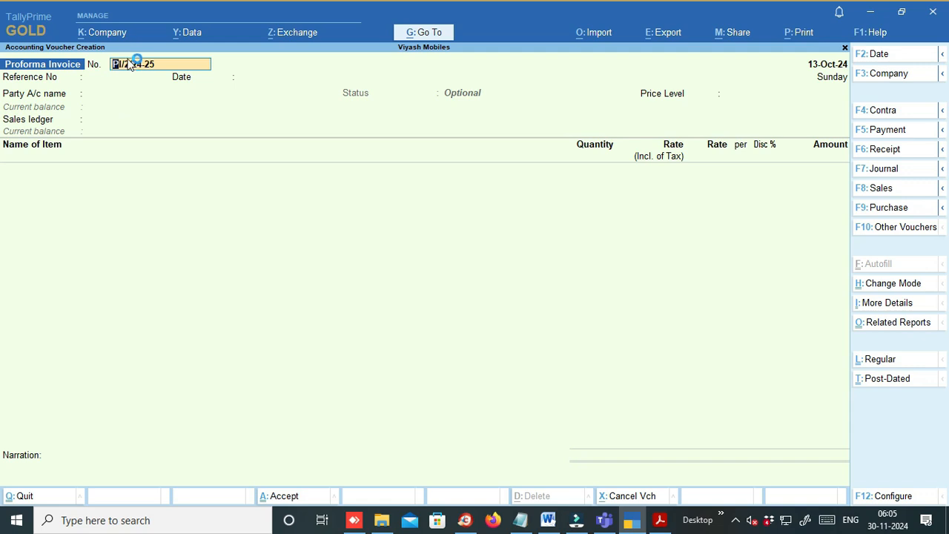
{"action": "key", "text": "Escape"}
{"action": "key", "text": "y"}
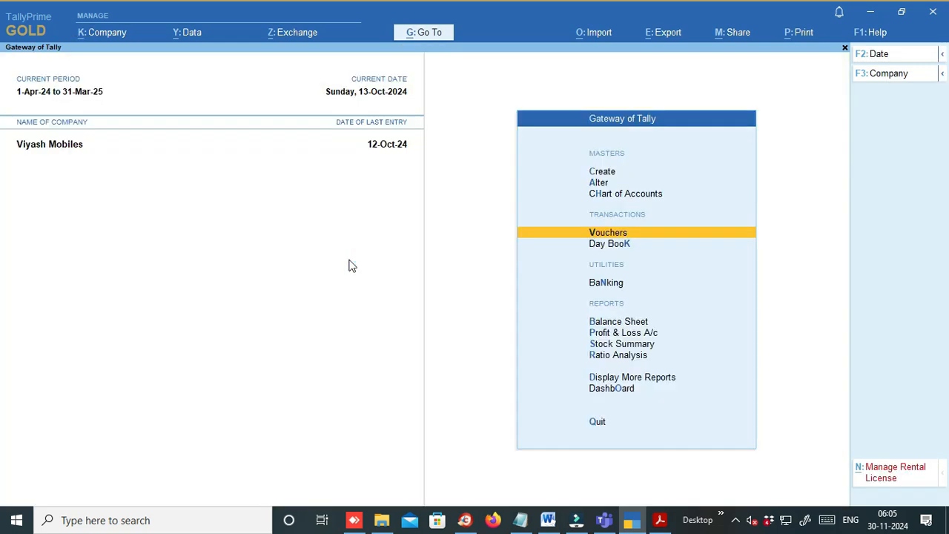